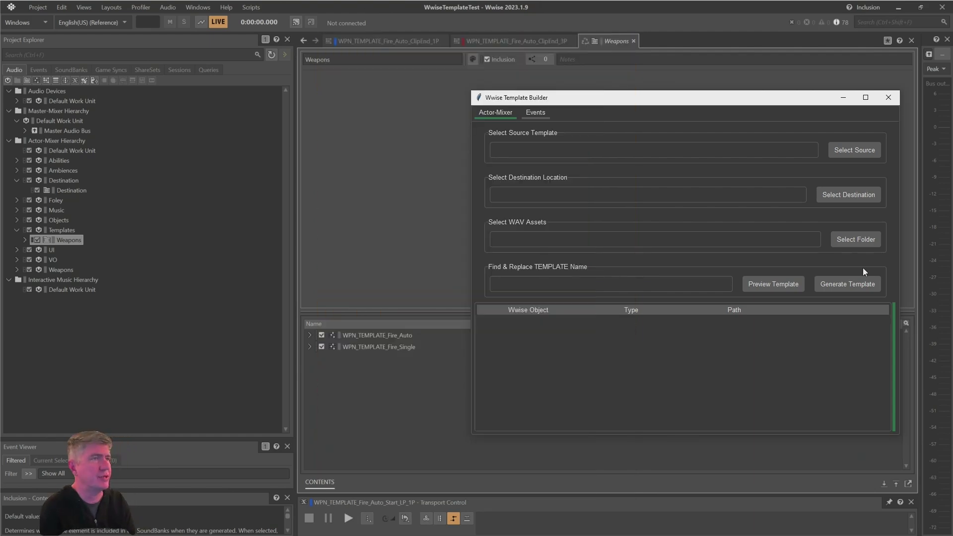
- Launch the WwiseTemplateBuilder script
drag(665, 101, 530, 78)
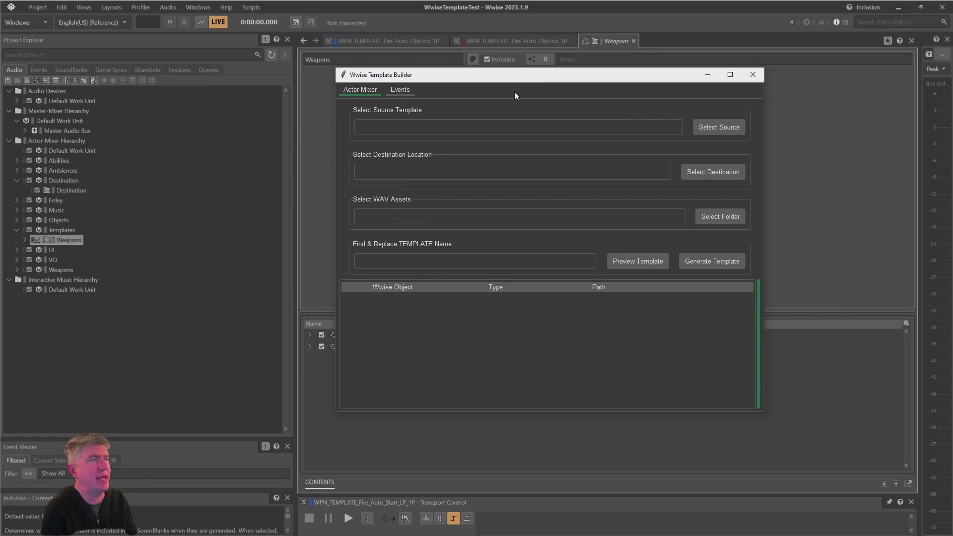
click(251, 7)
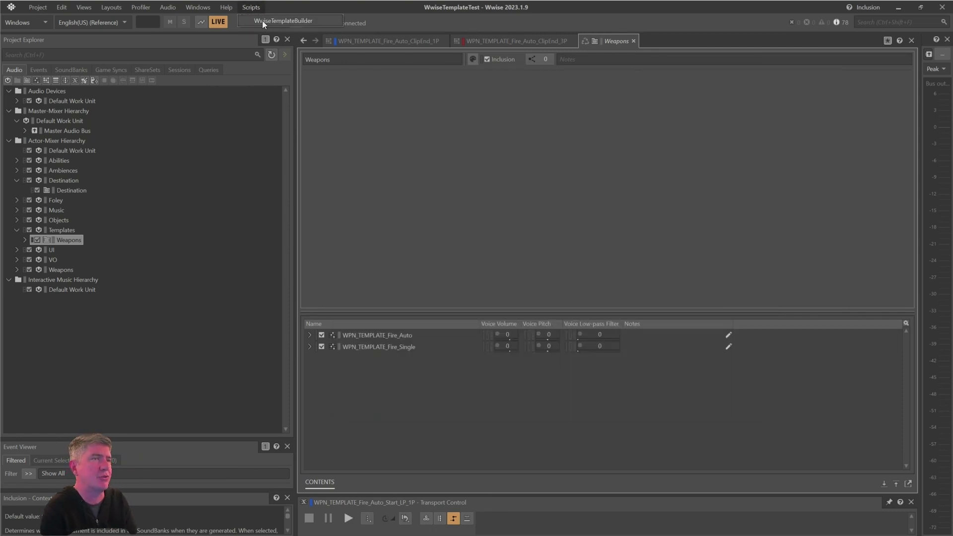
click(262, 19)
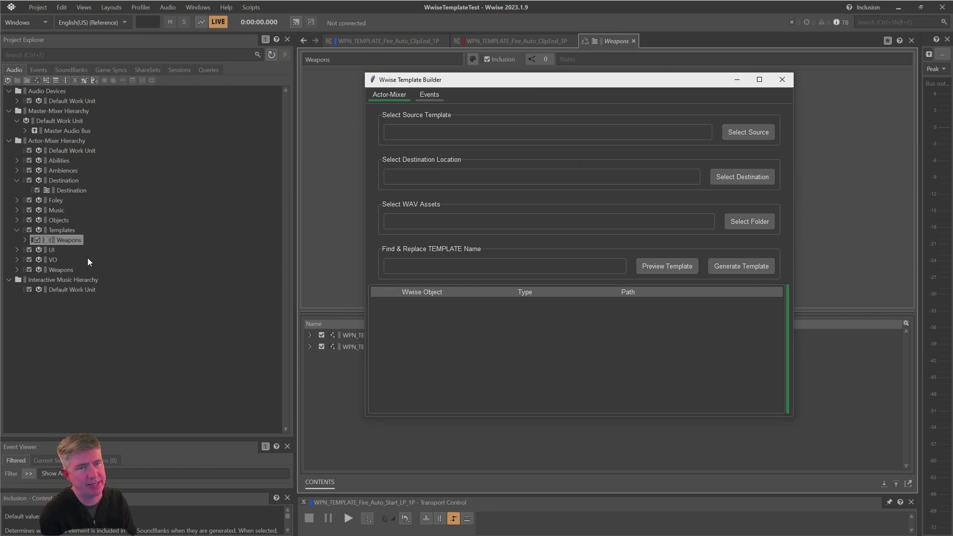
- Expand the Weapons folder under Templates to its two weapon templates and select WPN_TEMPLATE_Fire_Auto
click(74, 240)
click(64, 231)
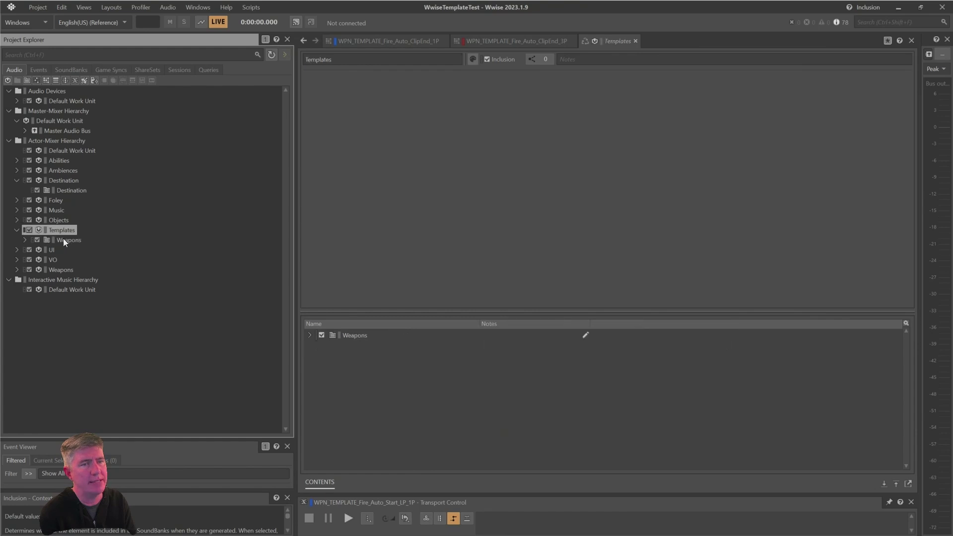
shift+click(25, 240)
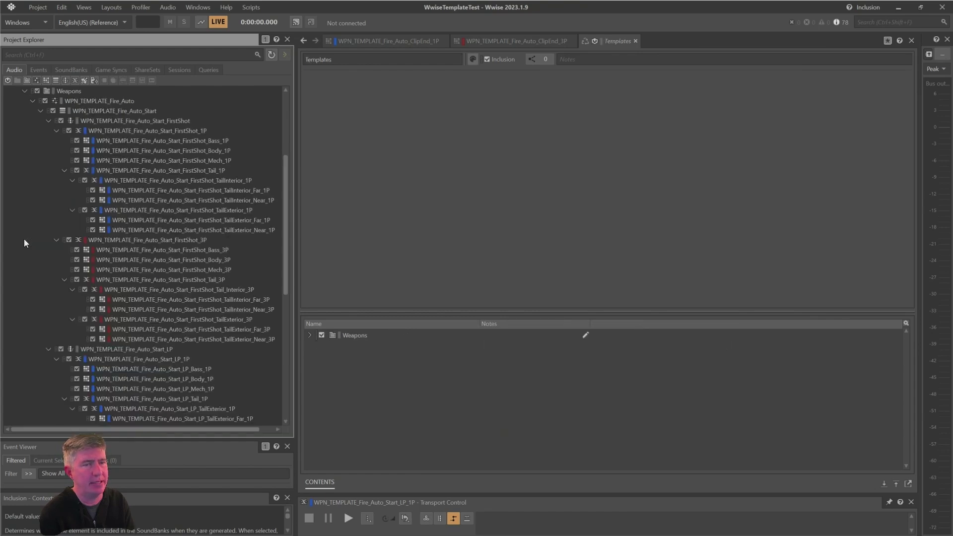
click(33, 101)
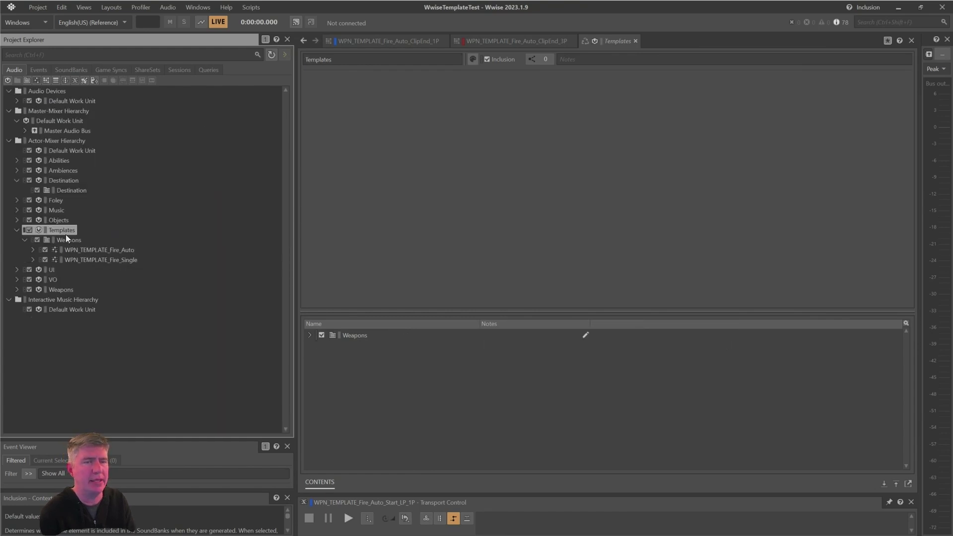
click(87, 249)
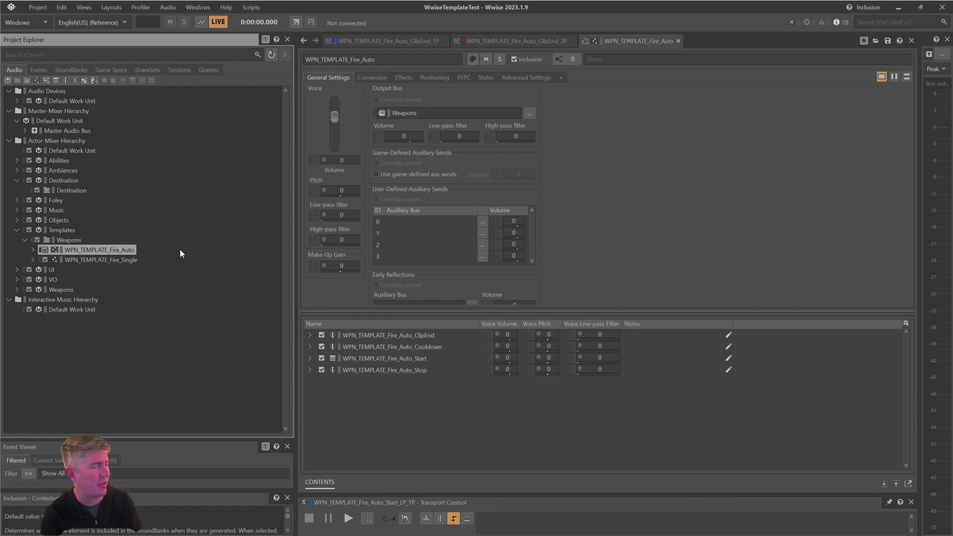
- Expand WPN_TEMPLATE_Fire_Auto and reduce its hierarchy to the Start, ClipEnd, Cooldown and Stop containers
shift+click(32, 249)
click(90, 101)
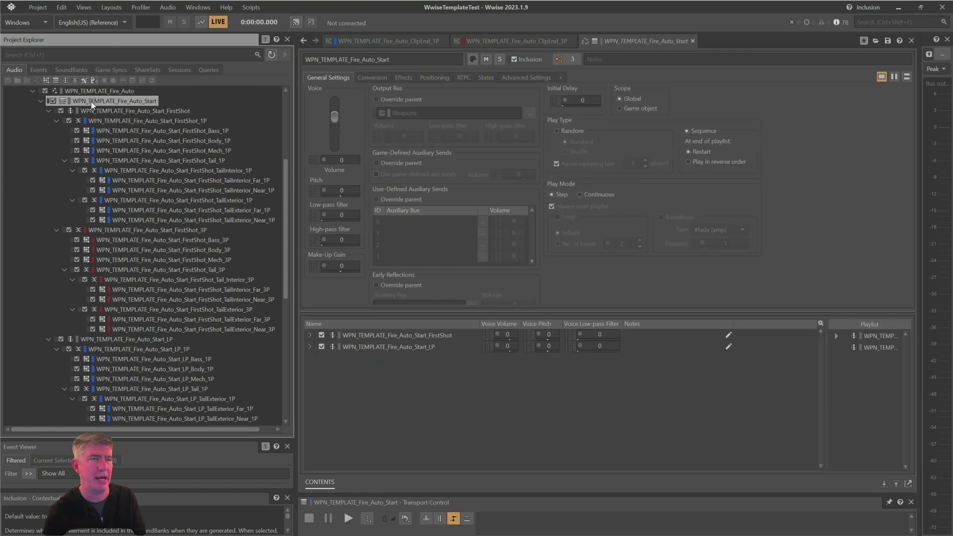
key(Left)
key(Down)
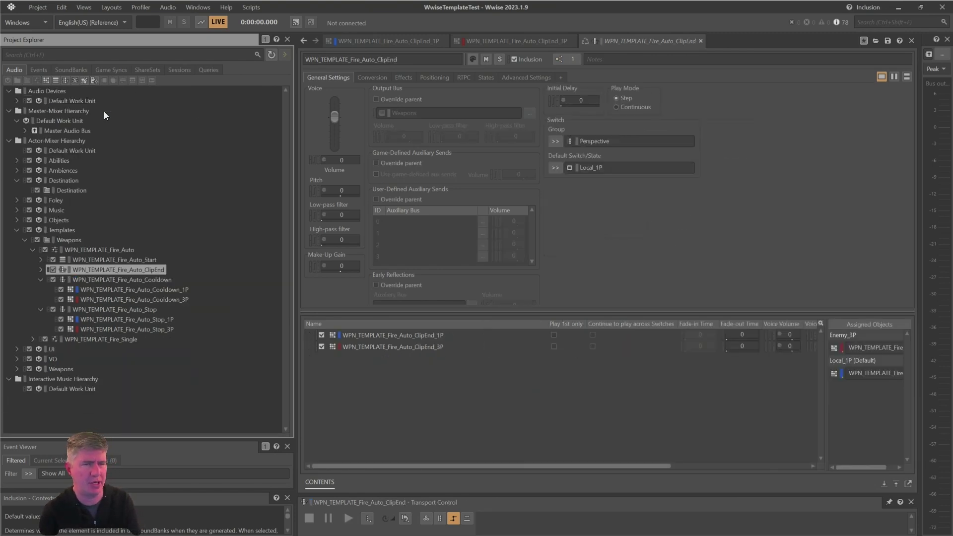
key(Up)
key(Left)
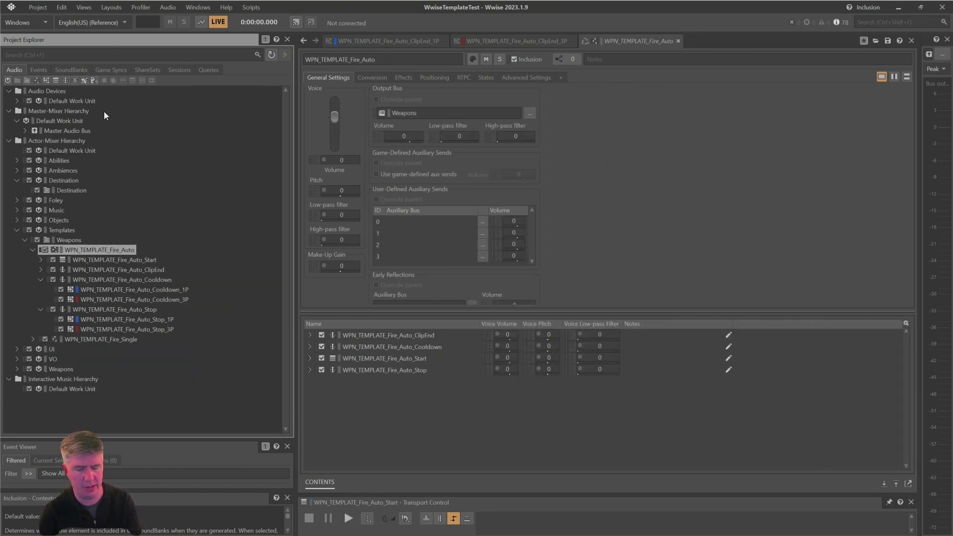
key(Left)
key(Right)
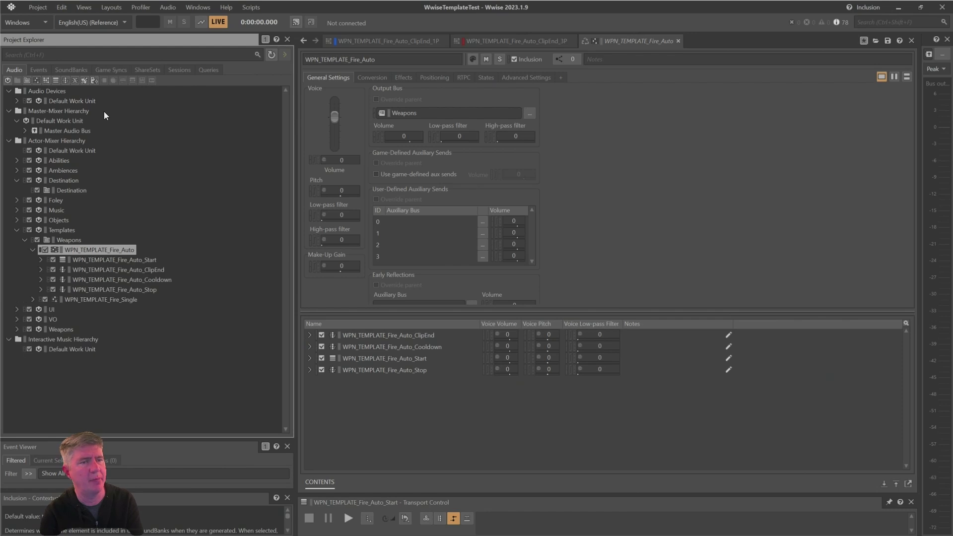
- Examine the settings and contents of the Start, Stop, ClipEnd and Cooldown containers of WPN_TEMPLATE_Fire_Auto
key(Down)
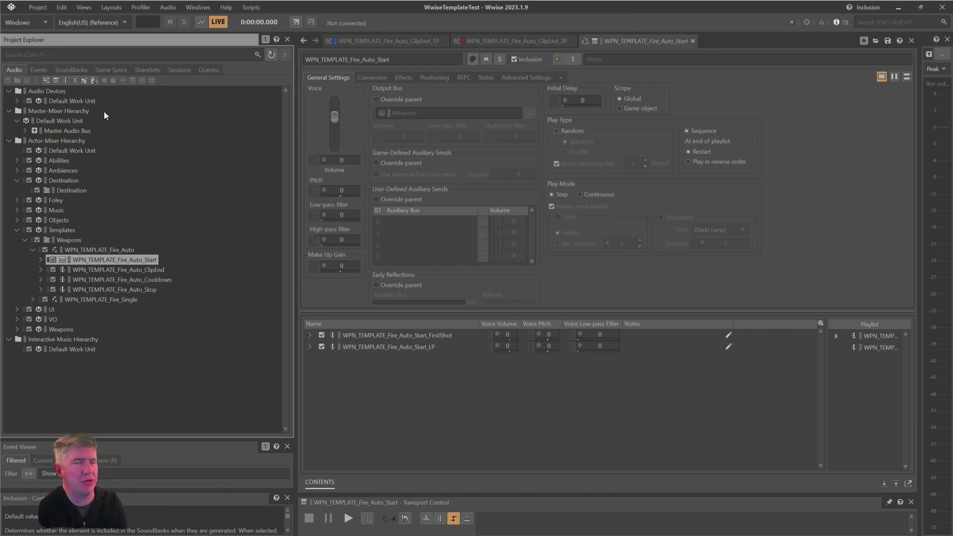
key(Right)
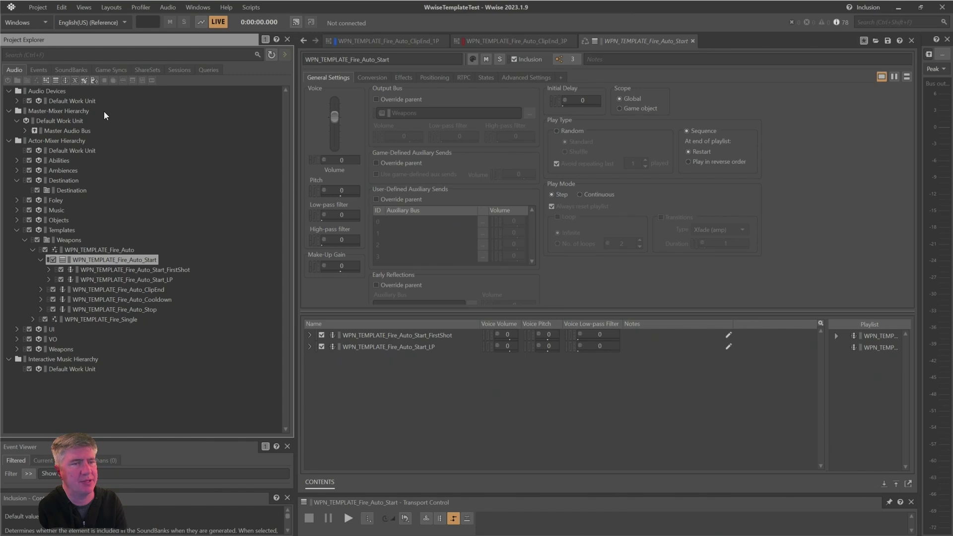
key(Left)
key(Down)
key(Down)
key(Down)
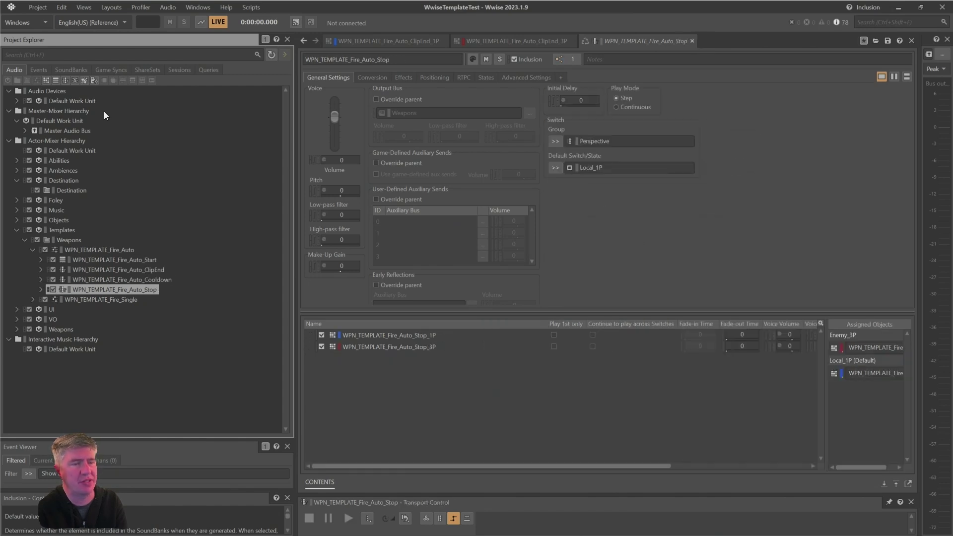
key(Up)
key(Up)
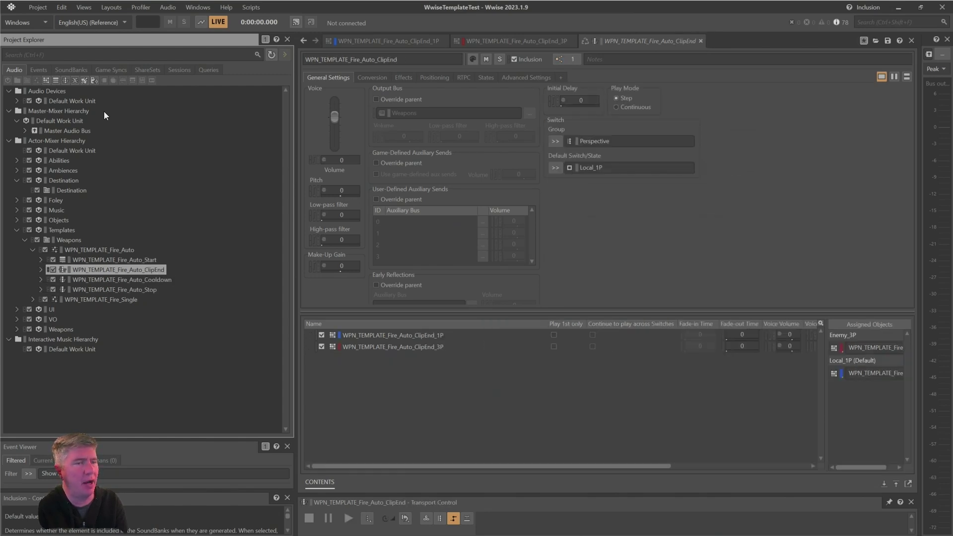
key(Down)
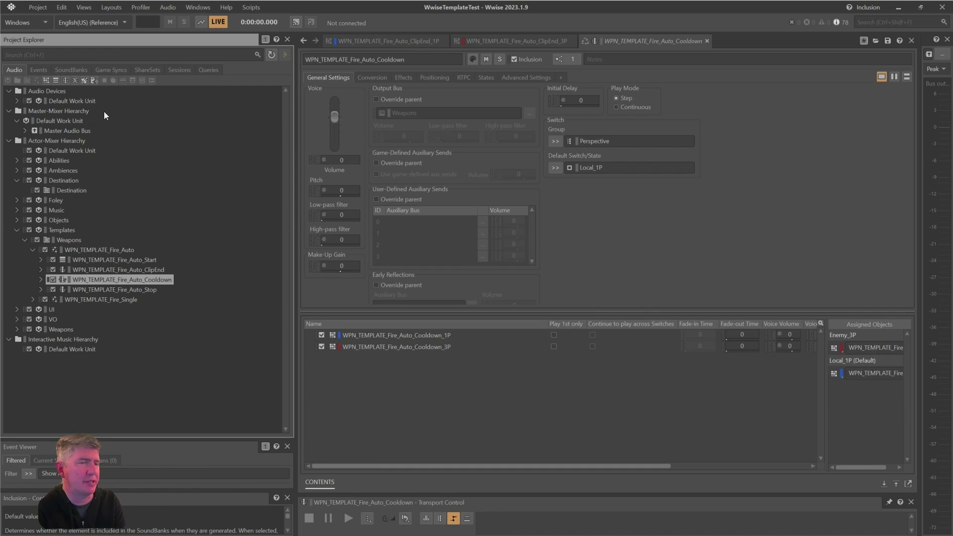
- Examine the FirstShot and LP switch containers inside WPN_TEMPLATE_Fire_Auto_Start, including the 1P and 3P versions of LP
key(Up)
key(Up)
key(Right)
key(Down)
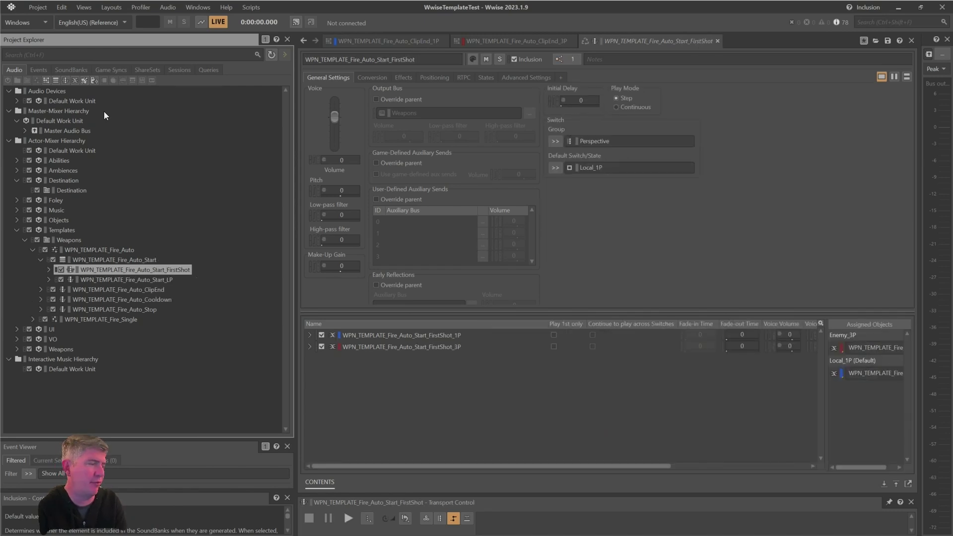
key(Down)
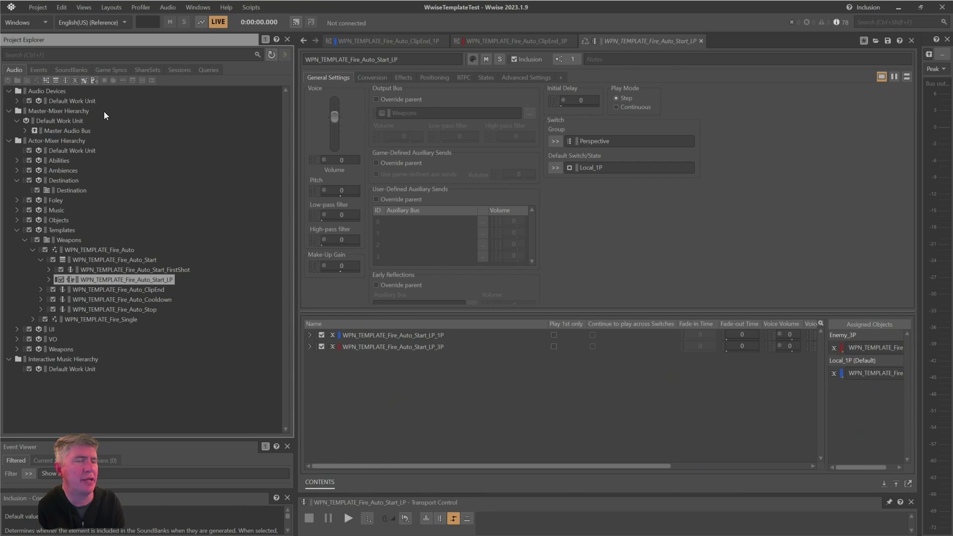
key(Right)
key(Down)
key(Right)
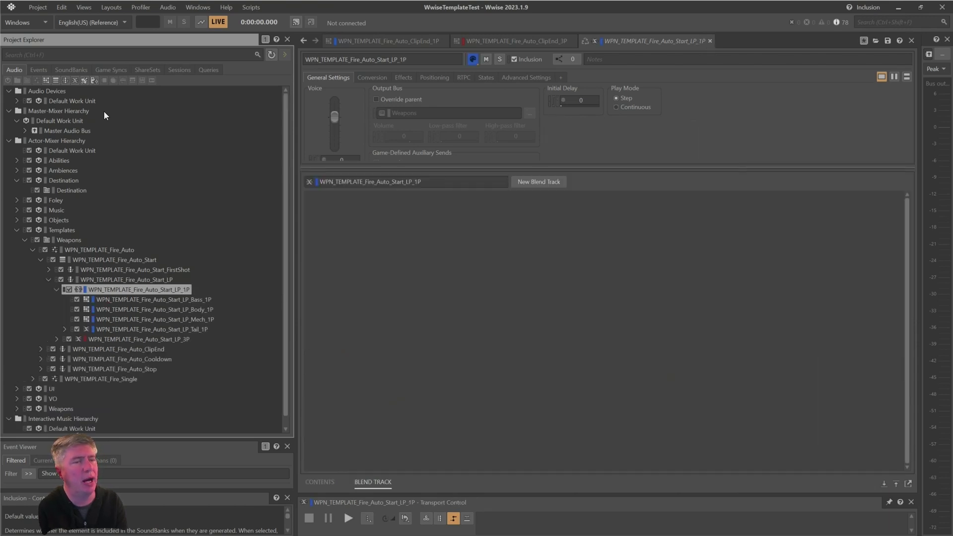
key(Left)
key(Down)
key(Up)
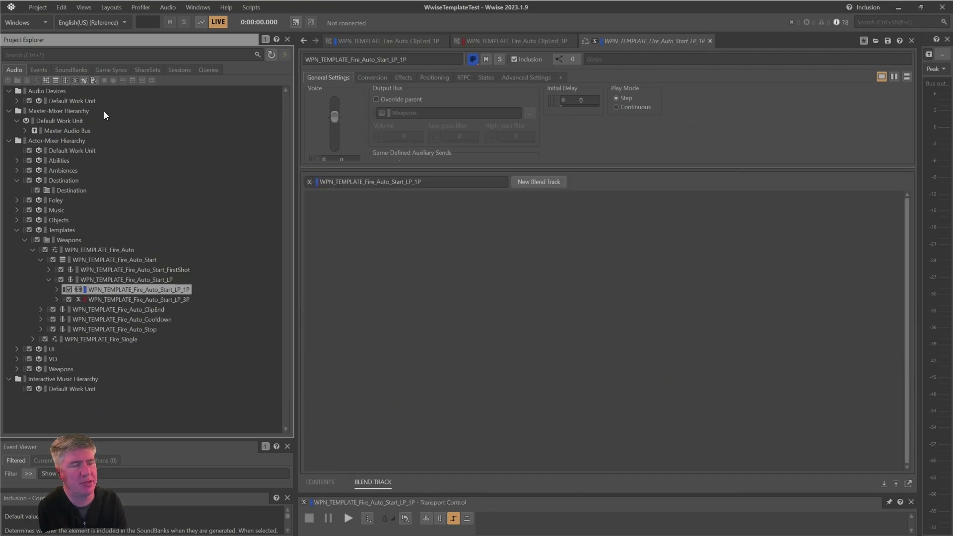
- Examine the Bass, Body, Mech and Tail layers of WPN_TEMPLATE_Fire_Auto_Start_LP_1P, including the interior and exterior tail containers
key(Right)
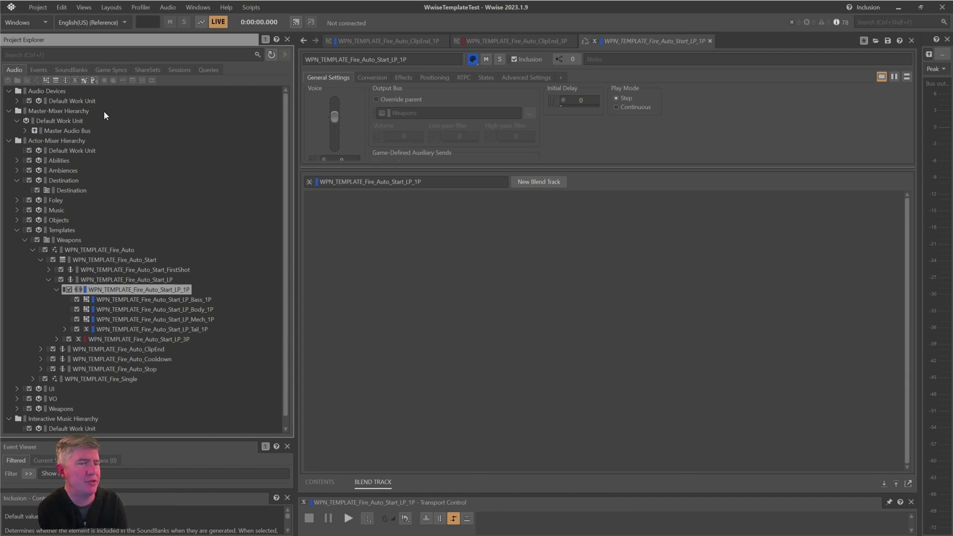
key(Down)
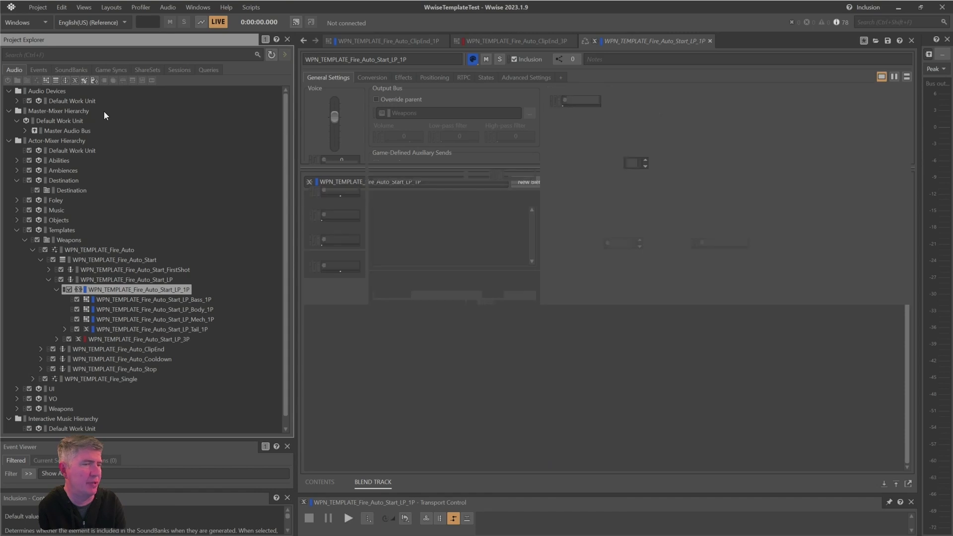
key(Down)
key(Down)
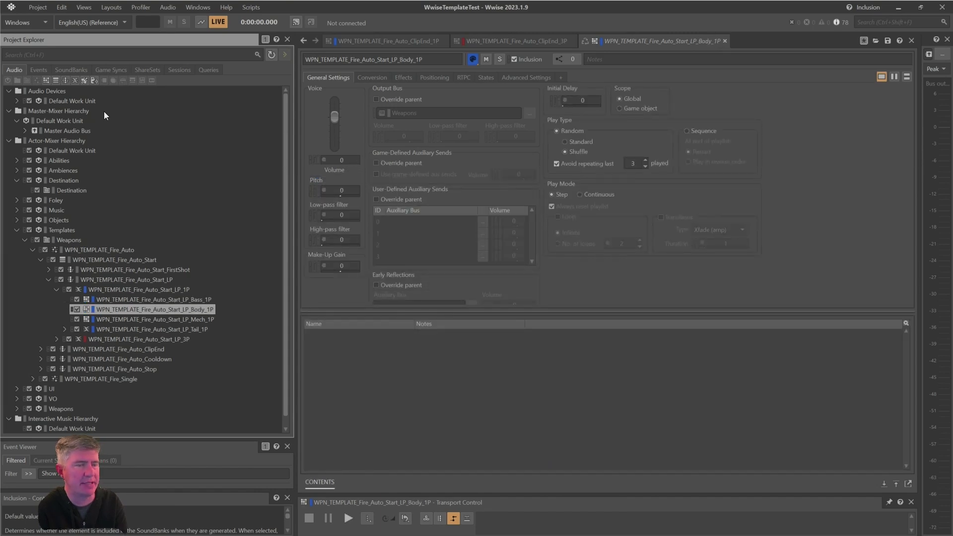
key(Down)
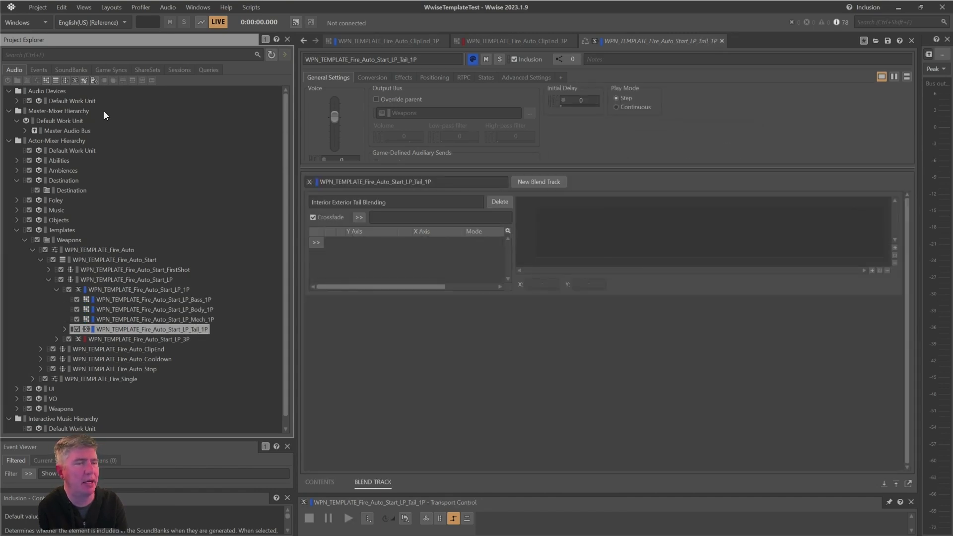
key(Right)
key(Down)
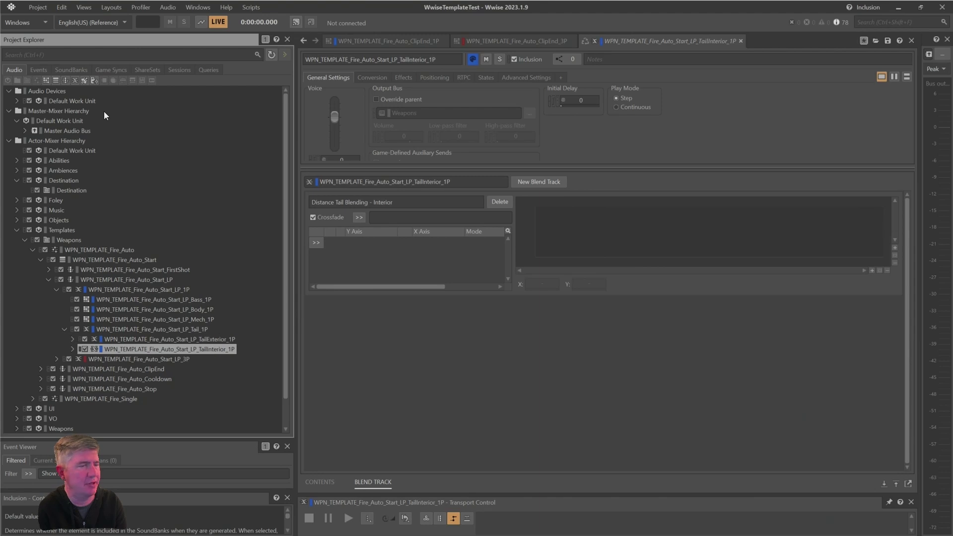
key(Left)
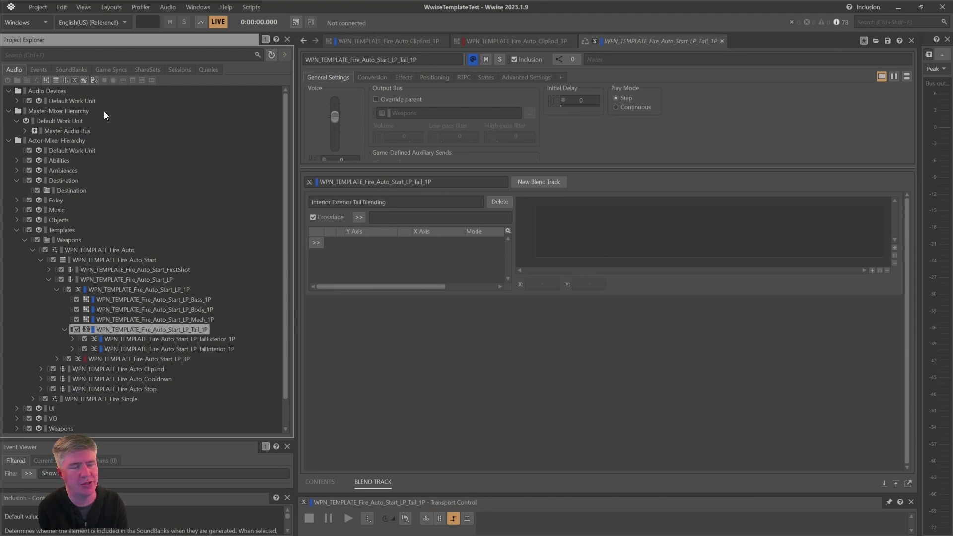
- Collapse the expanded LP branches and go back up to the WPN_TEMPLATE_Fire_Auto container
key(Left)
key(Up)
key(Up)
key(Up)
key(Up)
key(Left)
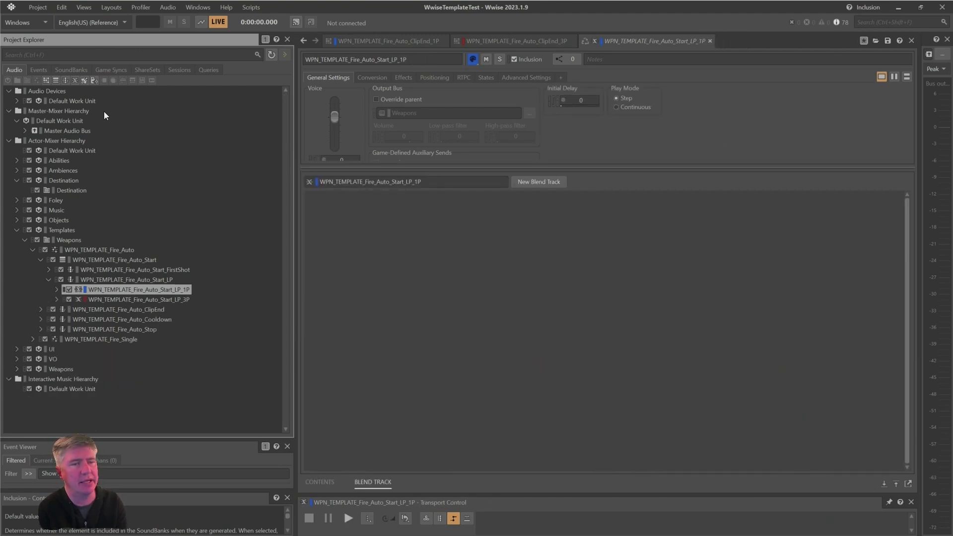
key(Left)
key(Left)
key(Up)
key(Left)
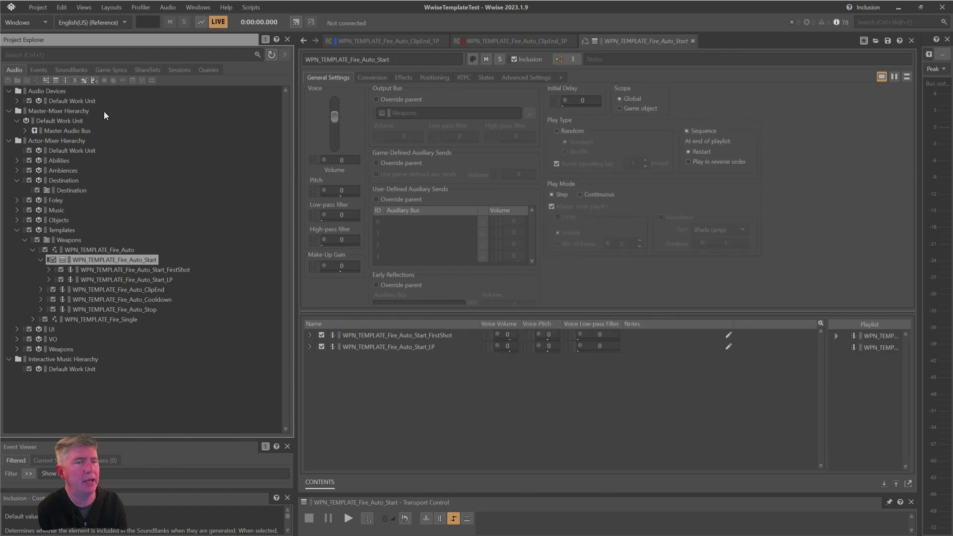
key(Left)
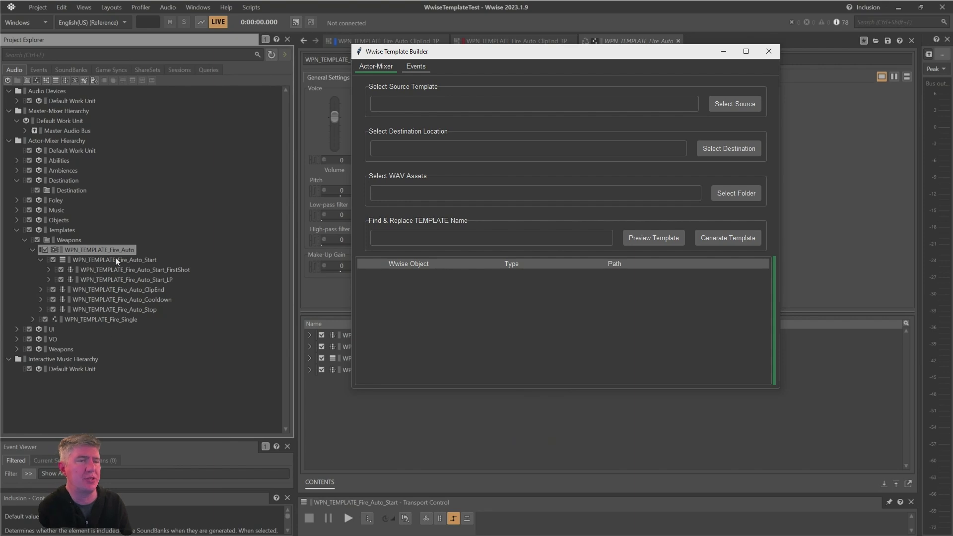
- Set WPN_TEMPLATE_Fire_Auto as the source template in the Wwise Template Builder
click(103, 249)
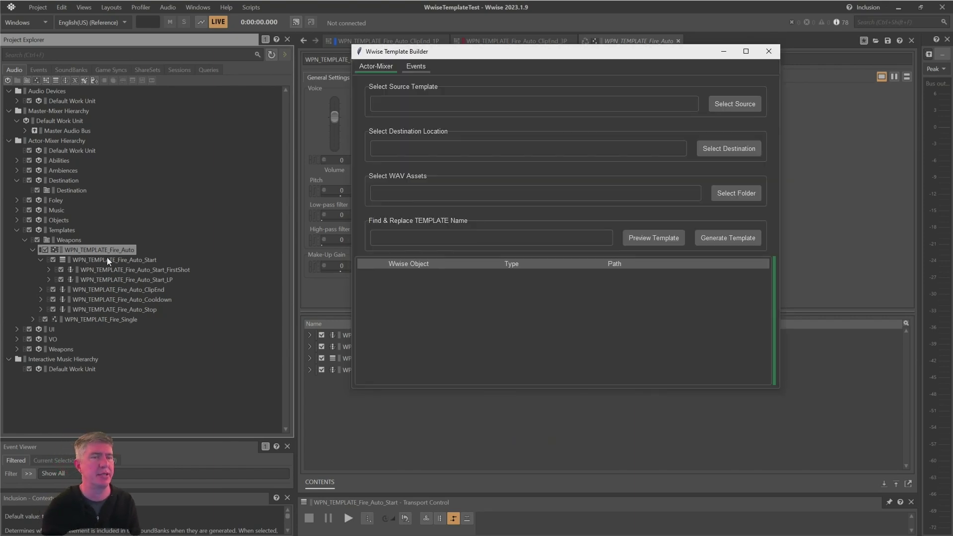
click(33, 250)
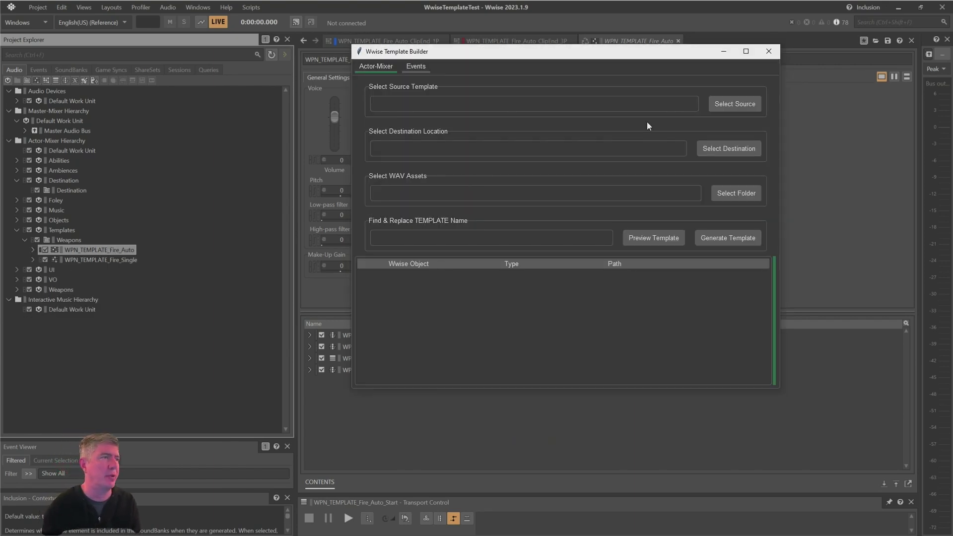
click(726, 104)
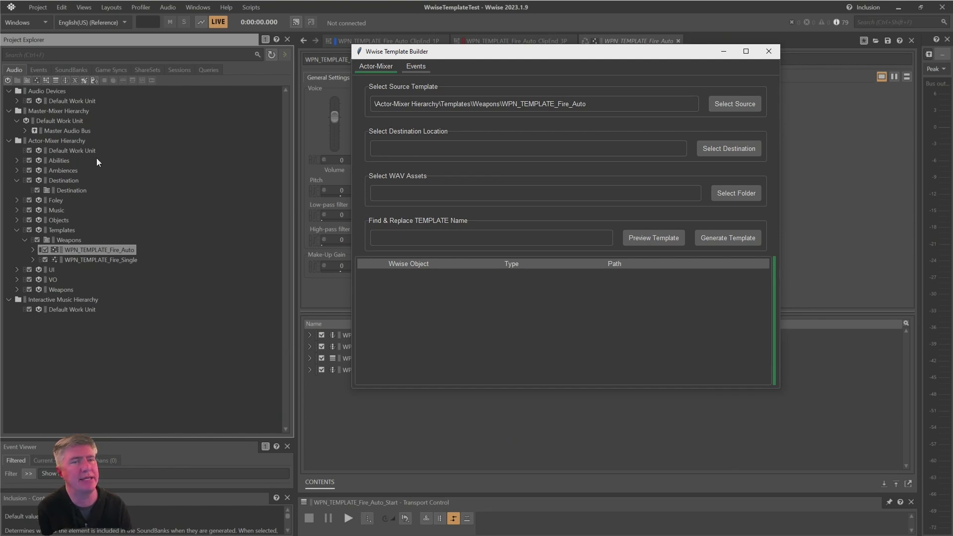
- Set the Destination folder inside the Destination work unit as the template builder's destination location
click(74, 189)
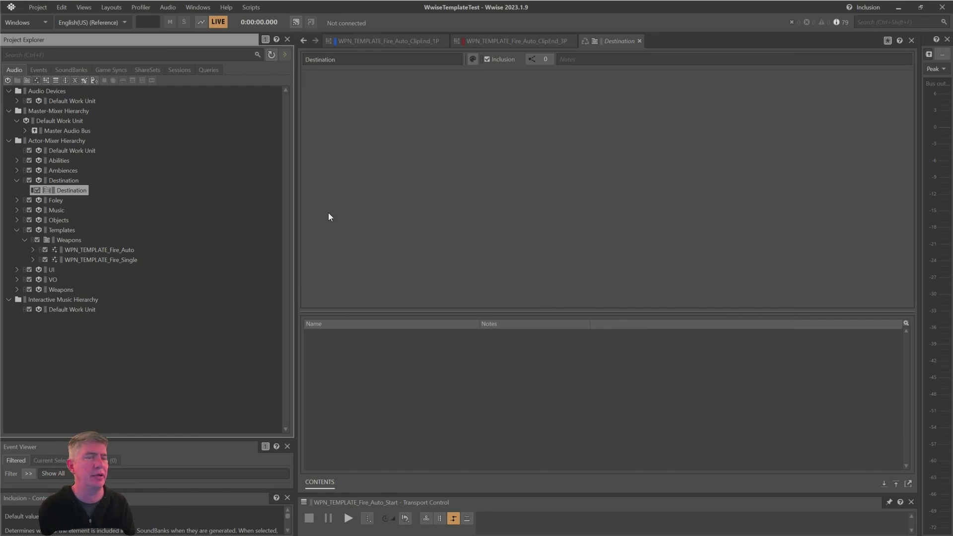
key(alt+Tab)
click(738, 150)
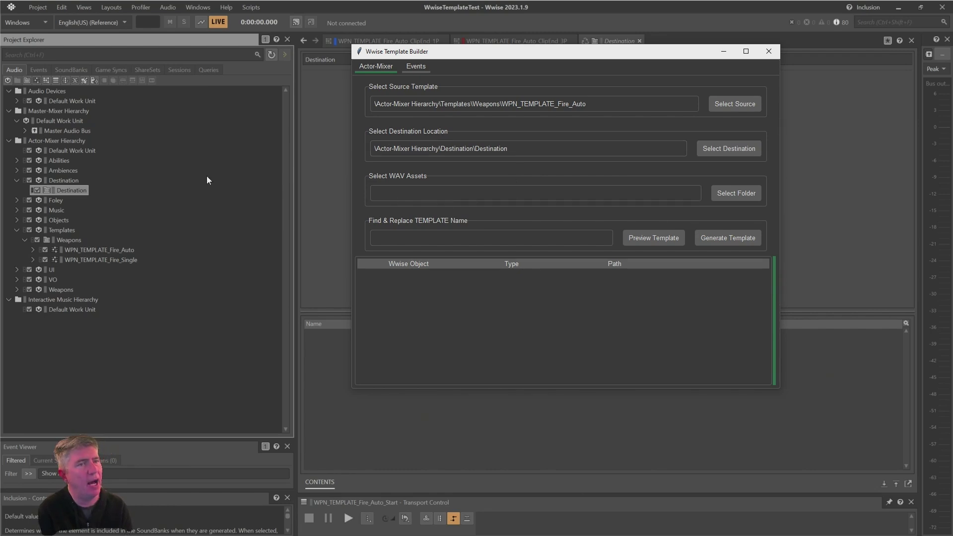
- Examine the Bass, Body, Mech and Tail layers of WPN_TEMPLATE_Fire_Auto_Start_FirstShot_1P in the source template, then collapse the FirstShot branch
click(91, 251)
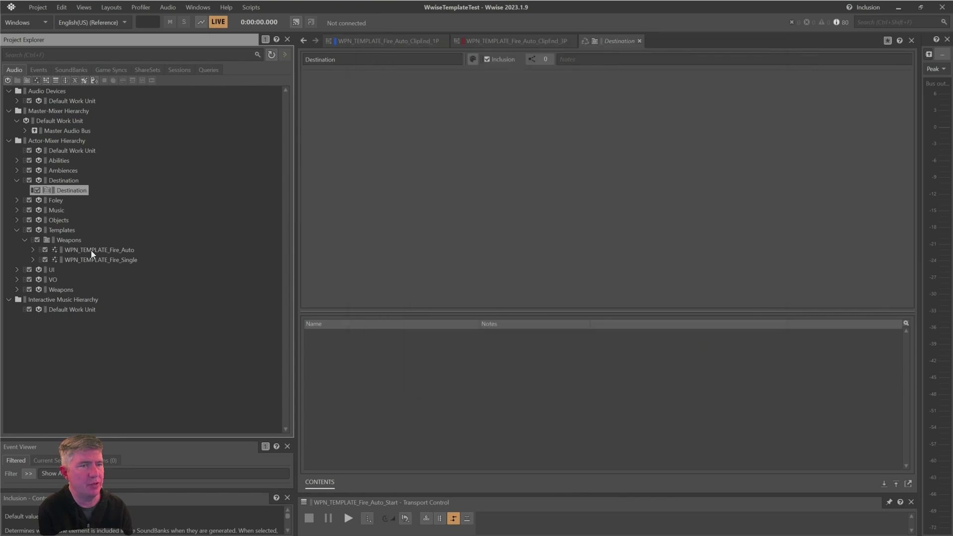
click(33, 250)
click(47, 270)
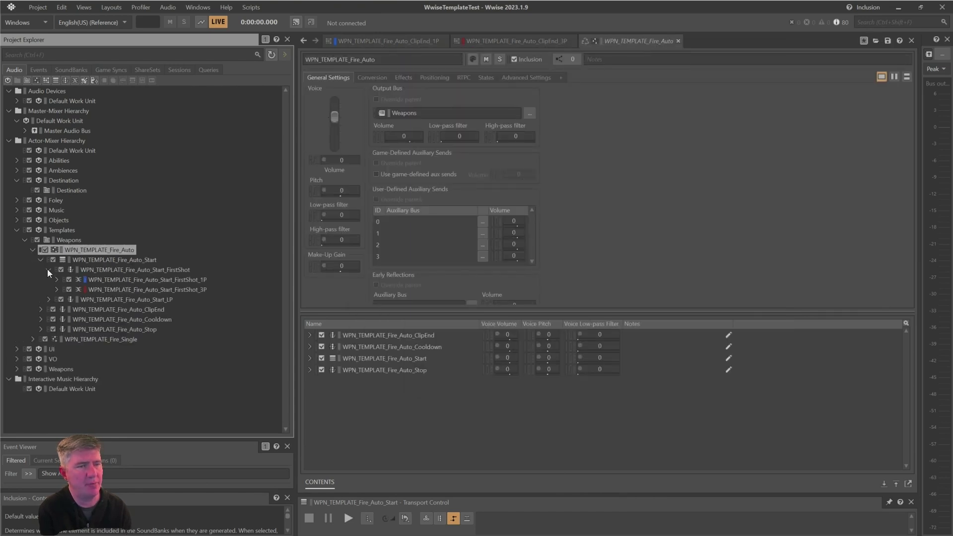
click(57, 280)
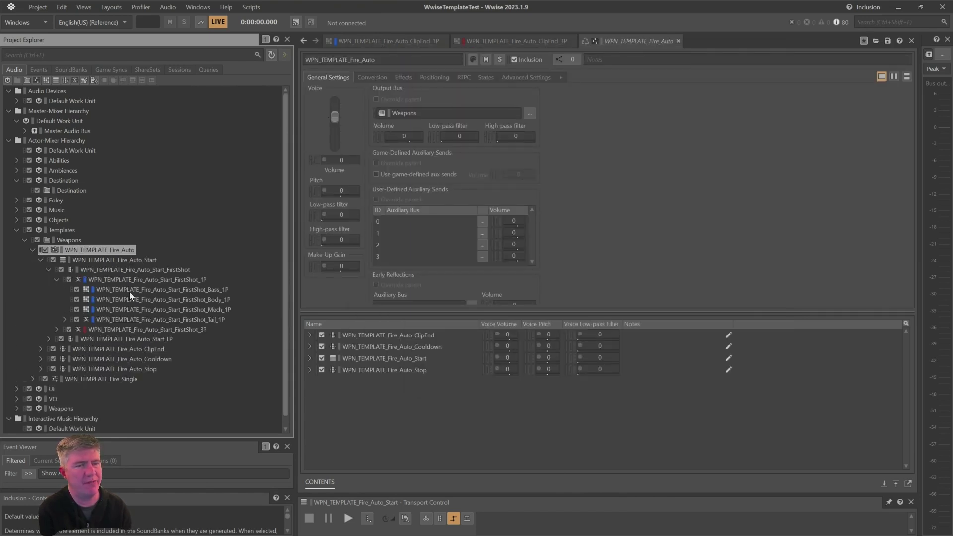
click(57, 280)
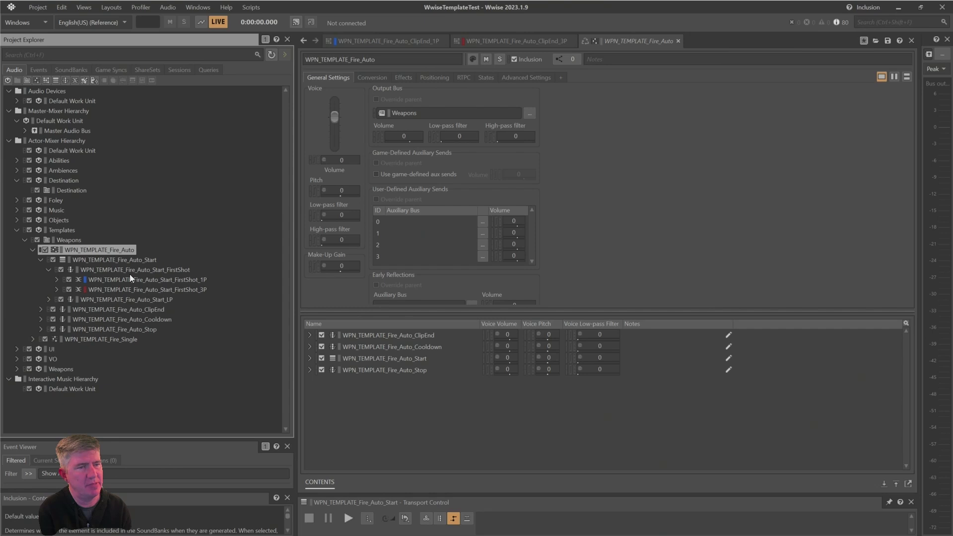
click(48, 269)
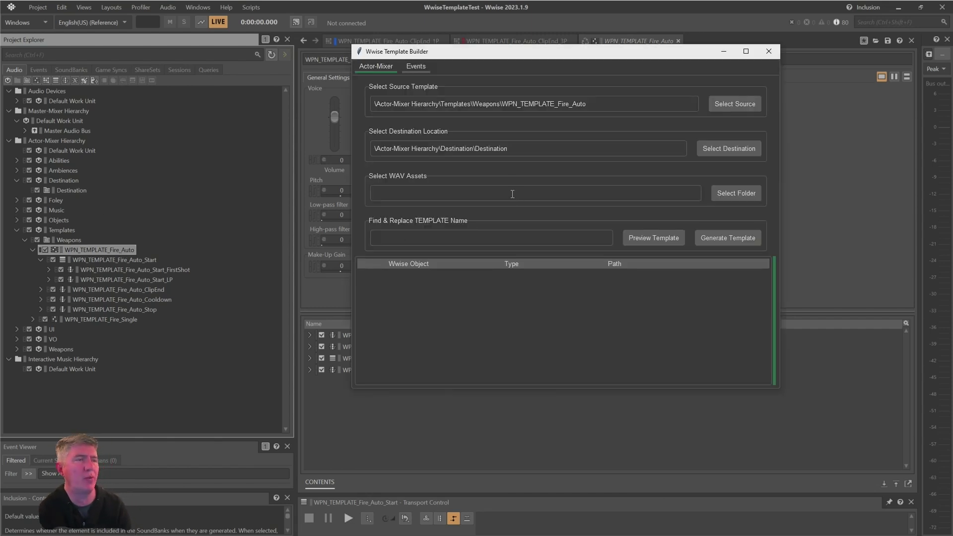
- Review the WAV files in the WPN_Bounce\Flat folder in File Explorer and set that folder as the template builder's WAV assets
click(739, 194)
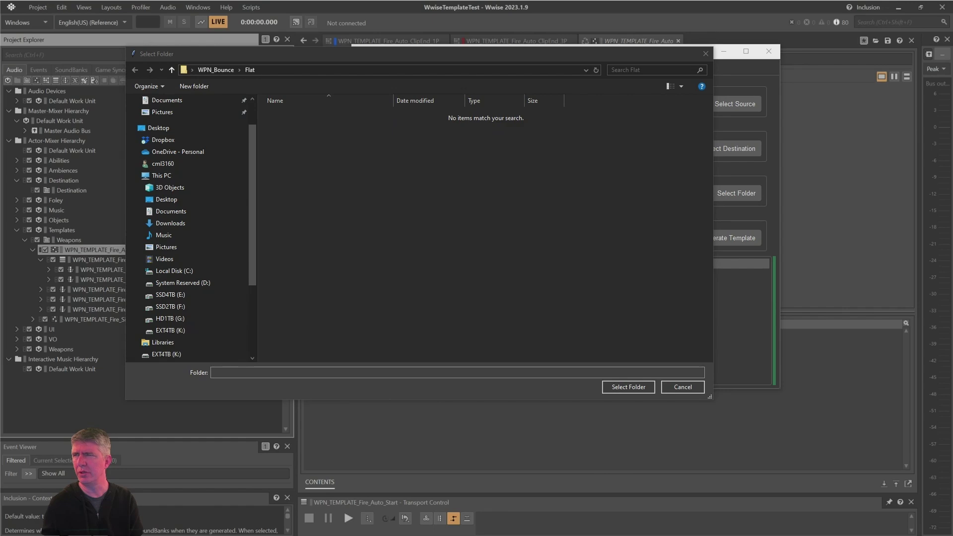
drag(0, 74, 376, 22)
scroll(499, 148, down, 20)
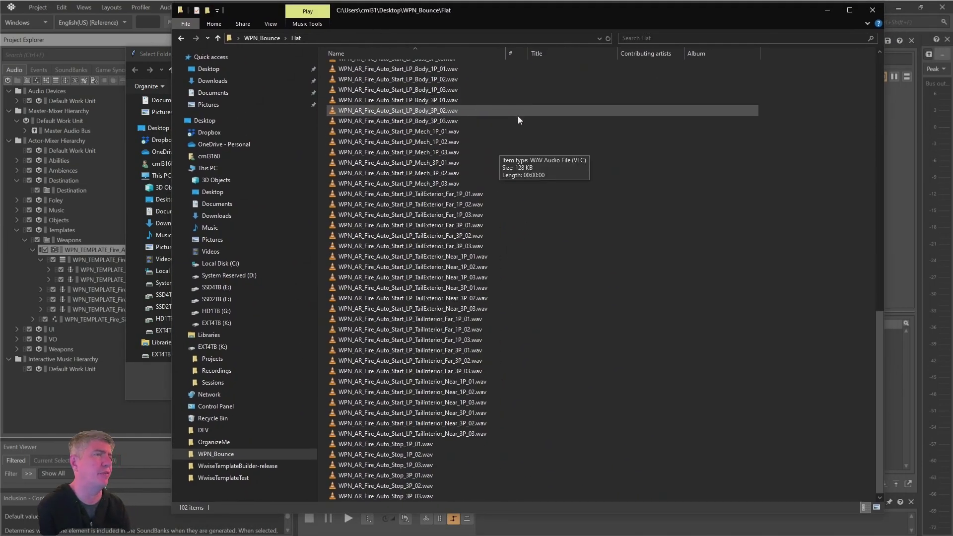
scroll(580, 484, up, 20)
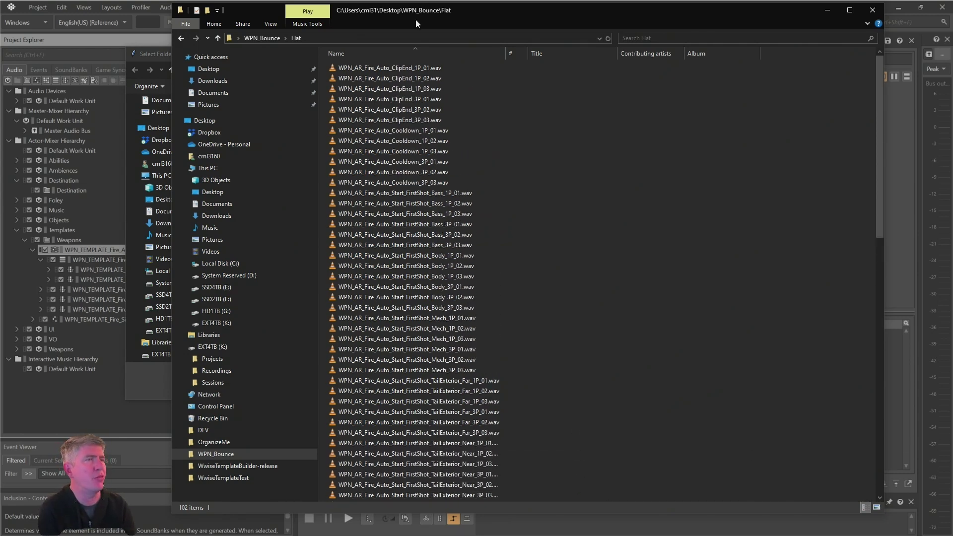
drag(405, 14, 474, 28)
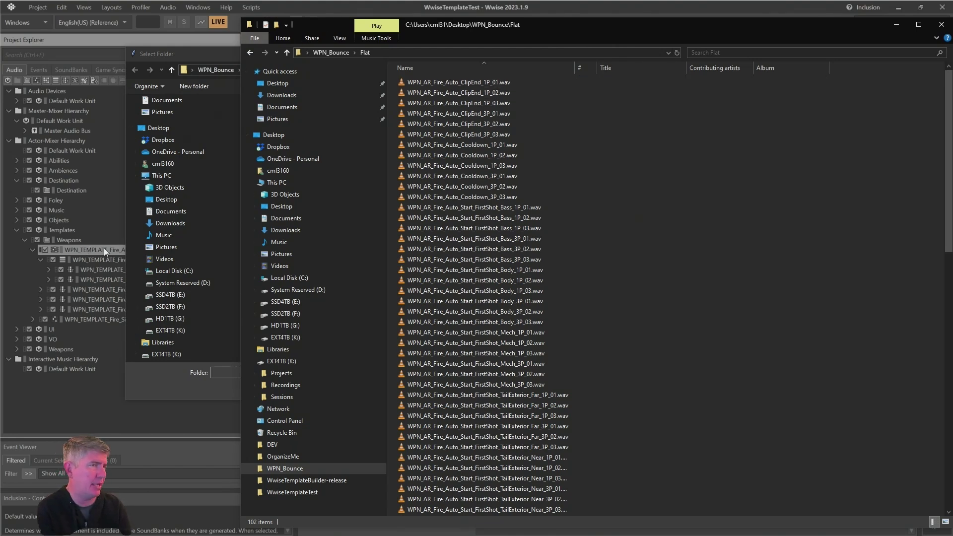
drag(213, 53, 406, 58)
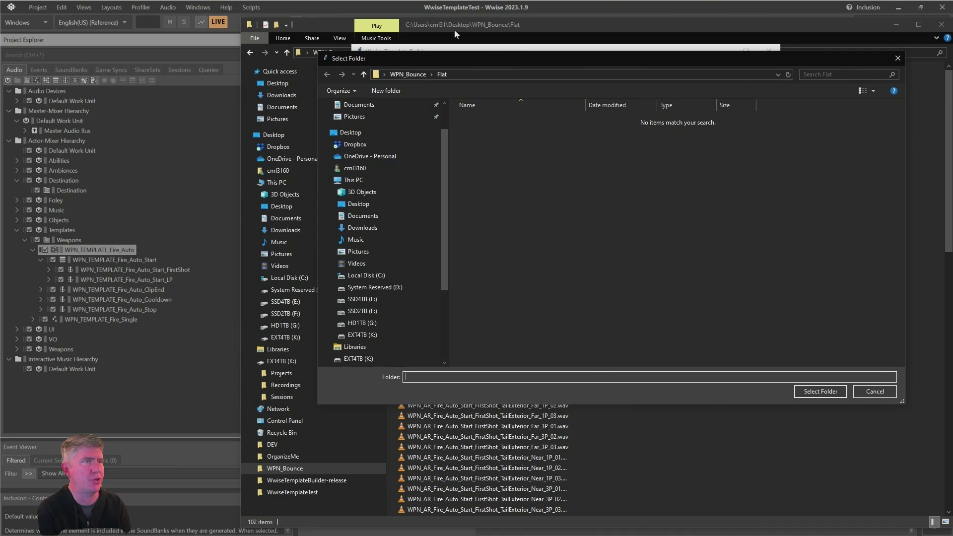
click(501, 31)
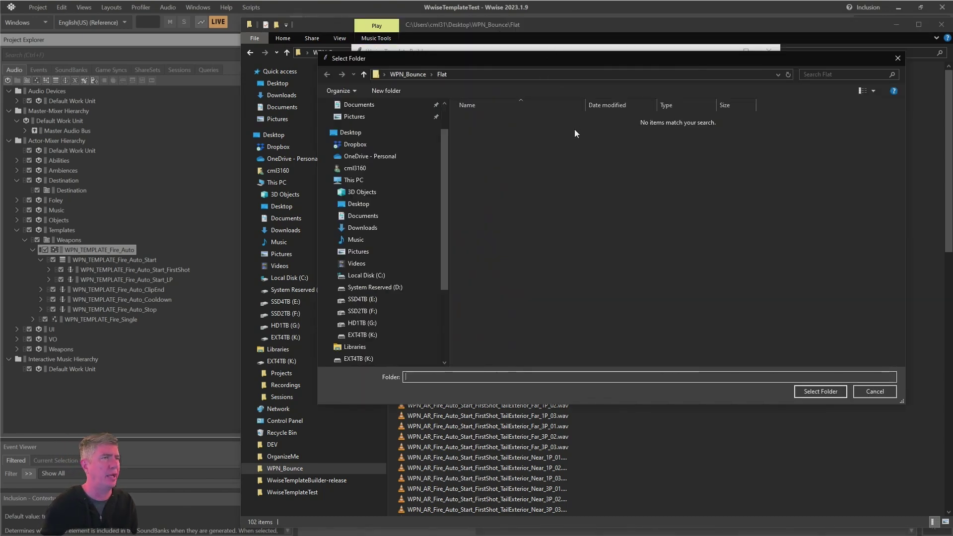
click(820, 391)
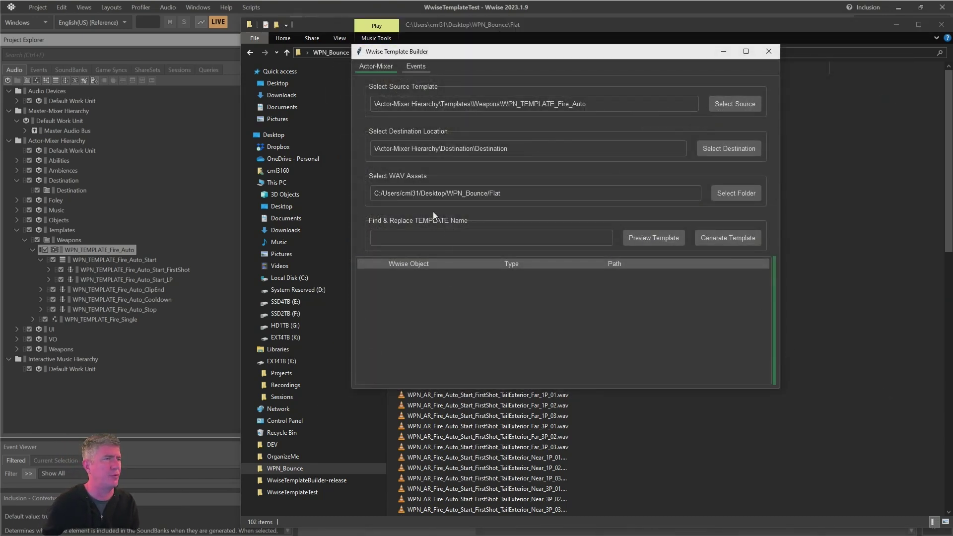
- Set AR as the replacement for the TEMPLATE name and preview the template
click(397, 235)
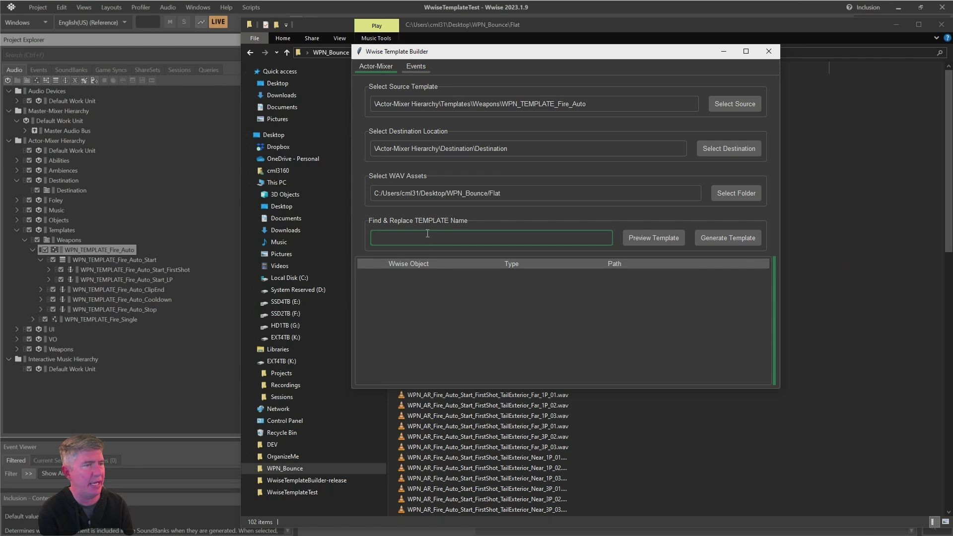
text(AR)
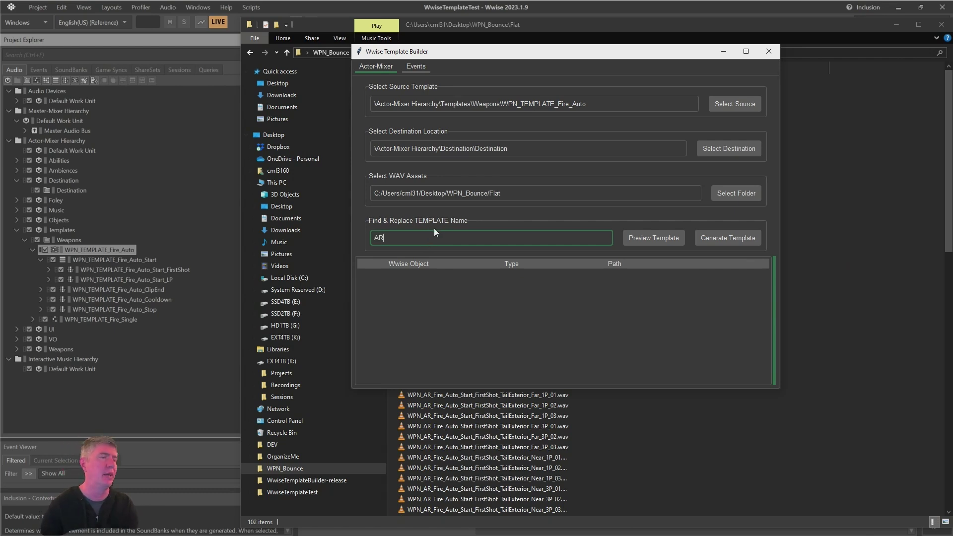
click(649, 240)
- Expand WPN_AR_Fire_Auto in the preview and widen the columns so the object names and paths are readable
click(363, 273)
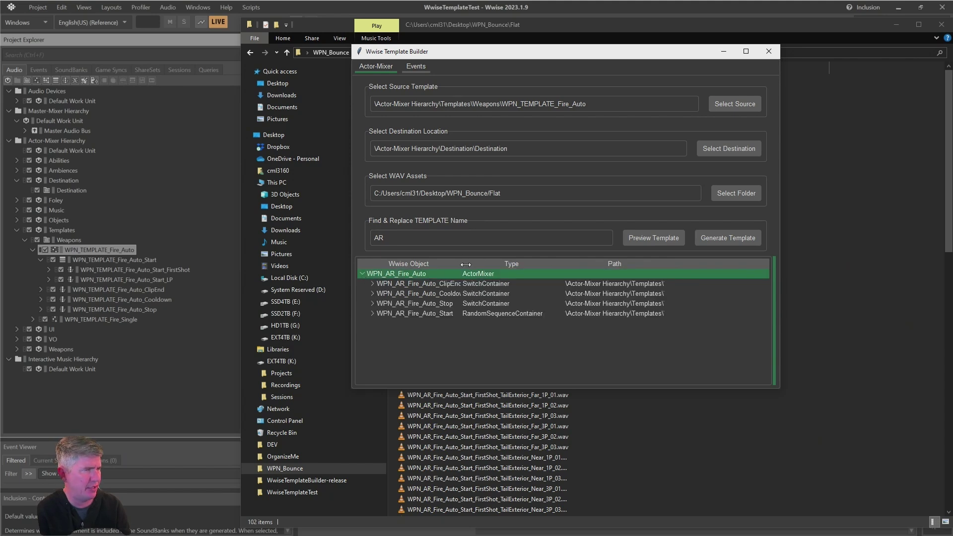
drag(460, 263, 608, 265)
drag(670, 265, 789, 267)
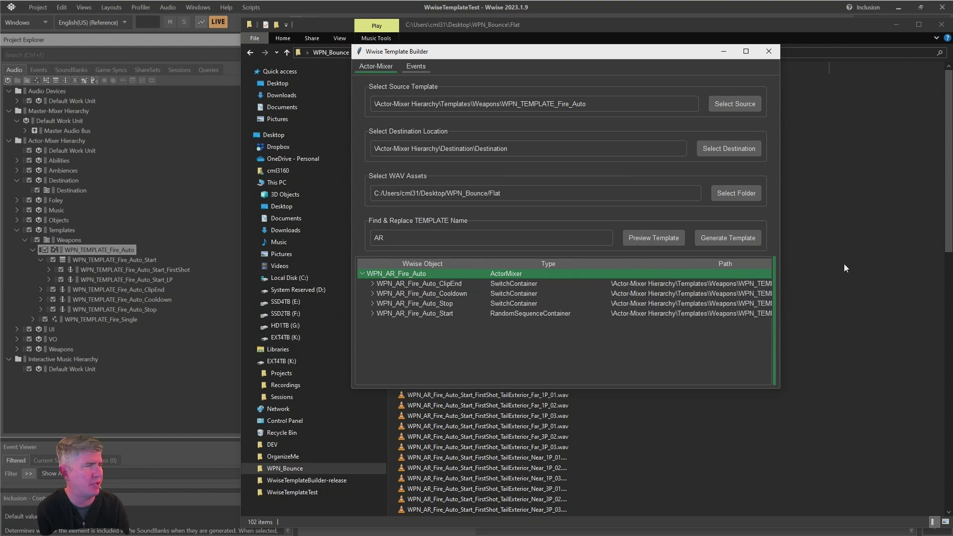
click(411, 285)
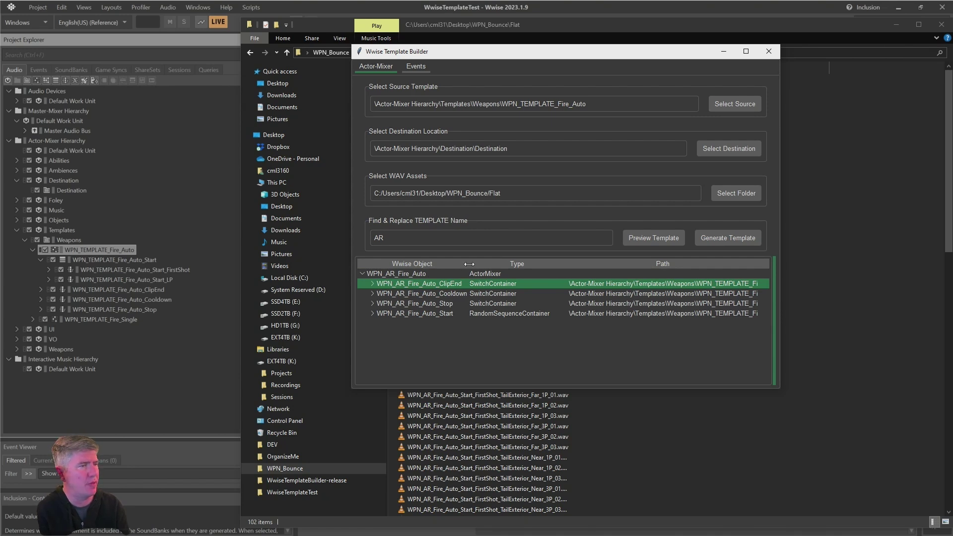
drag(469, 264, 500, 264)
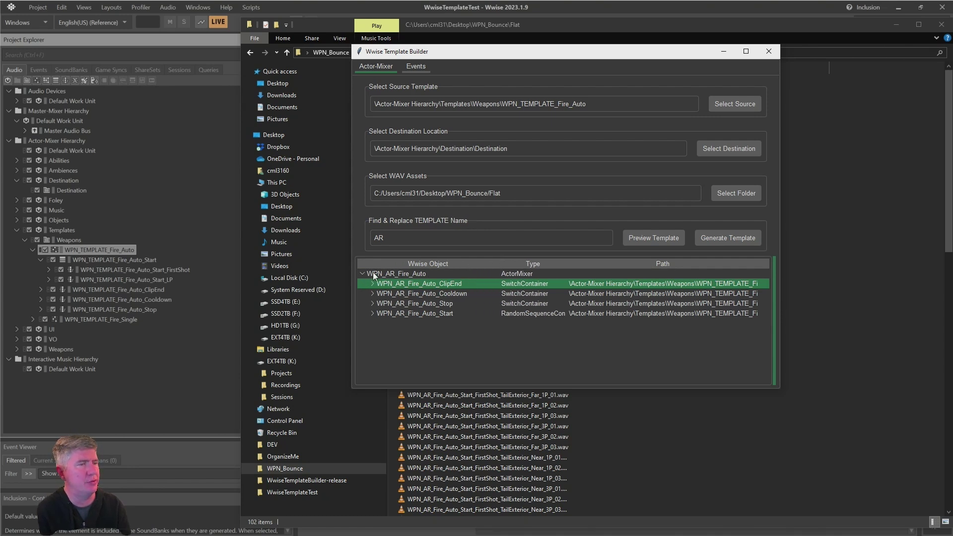
click(373, 273)
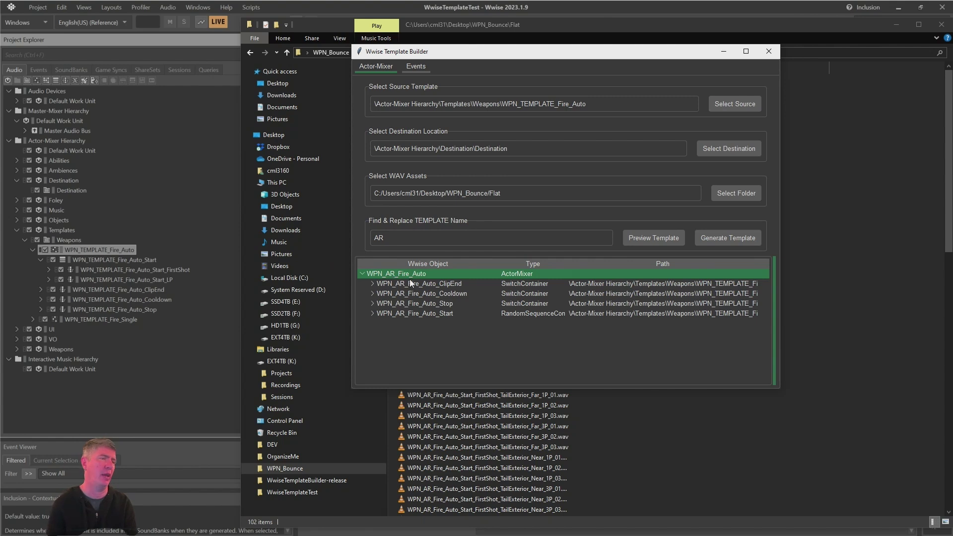
- Examine the WAV files listed under WPN_AR_Fire_Auto_ClipEnd_1P in the preview, widening the object column to read their full names
key(Down)
key(Right)
key(Down)
key(Right)
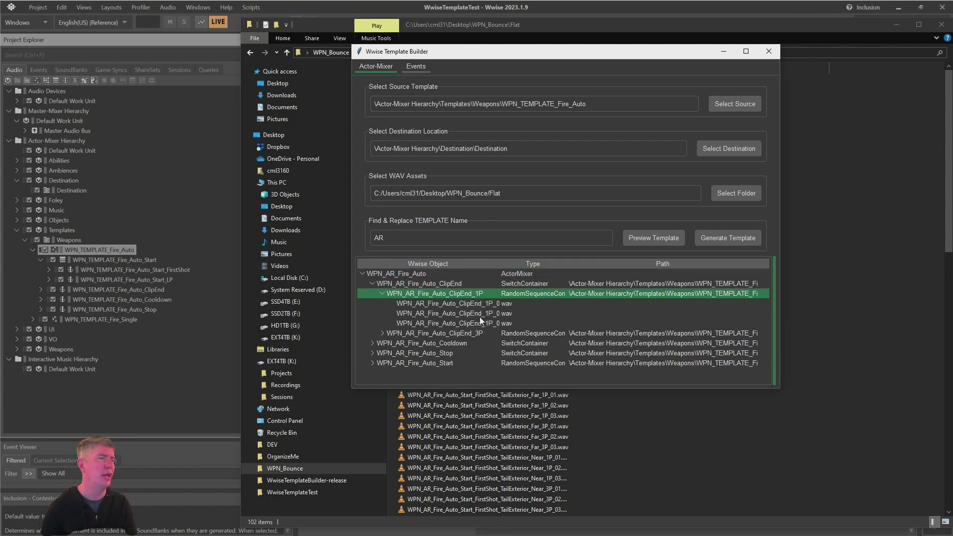
key(Down)
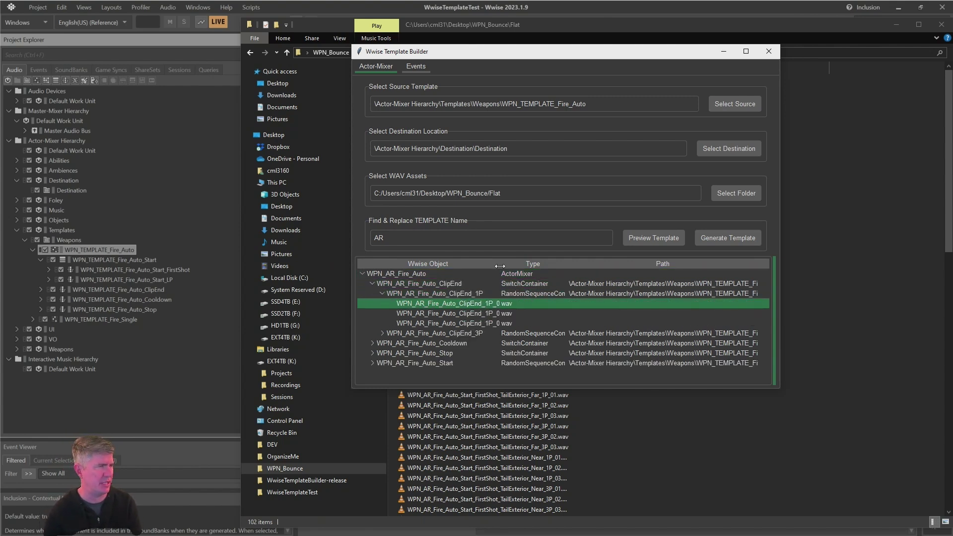
drag(500, 264, 606, 267)
key(Down)
key(Down)
key(Down)
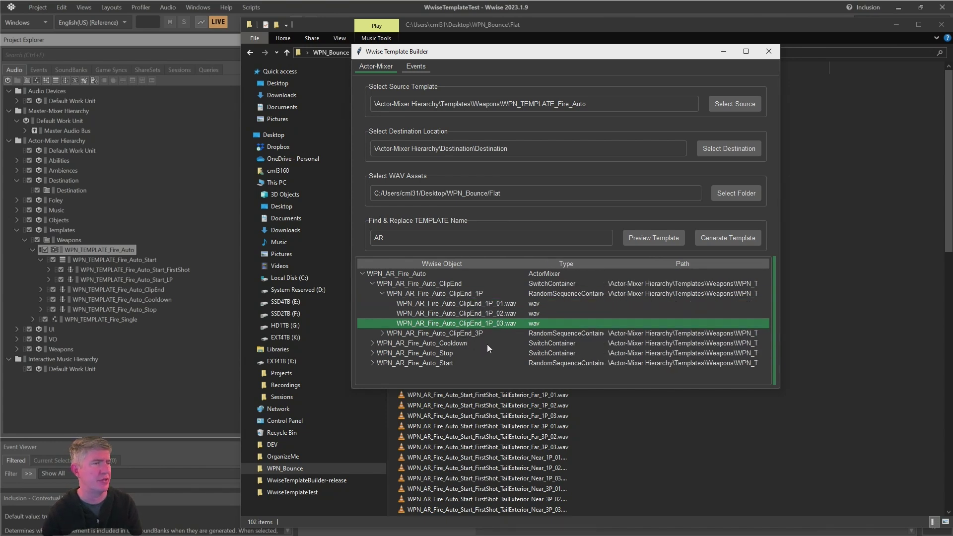
key(Up)
key(Up)
key(Up)
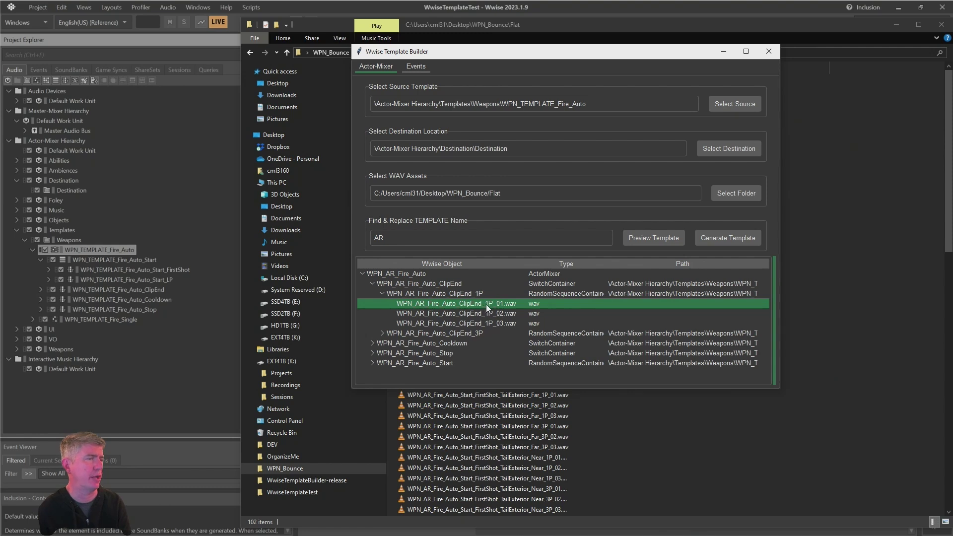
- Collapse the preview tree to WPN_AR_Fire_Auto and reopen it to examine the ClipEnd and Start branches
click(421, 294)
key(Left)
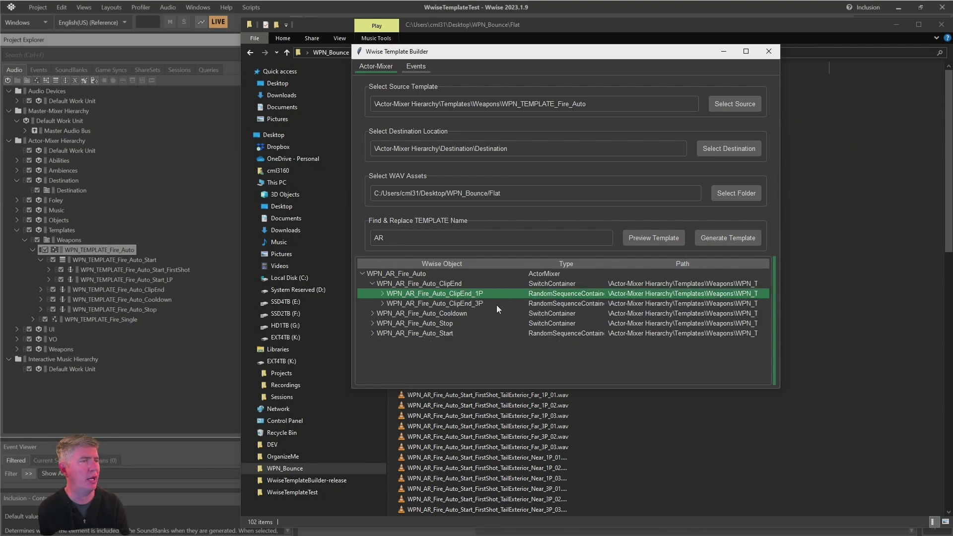
key(Left)
key(Left)
key(Left)
key(Left)
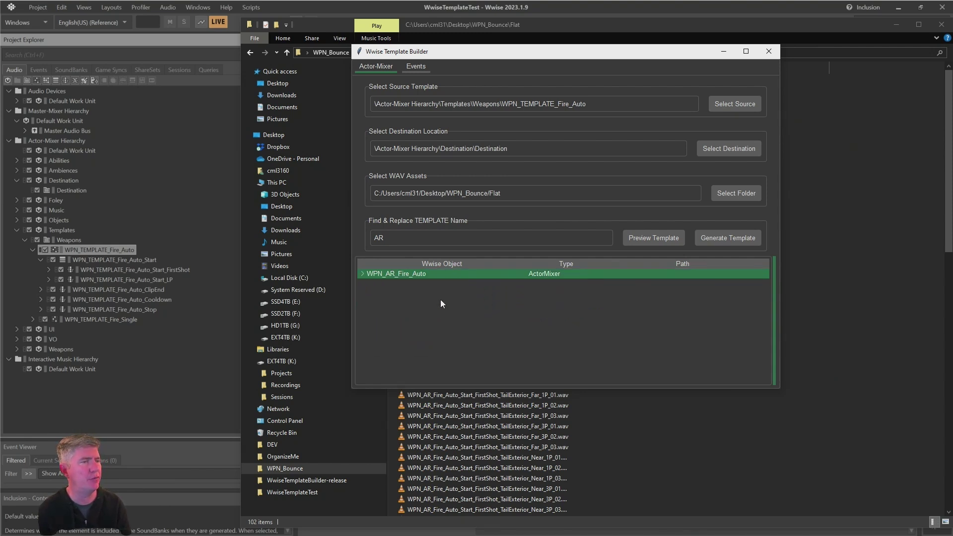
key(Right)
key(Down)
key(Right)
double_click(439, 332)
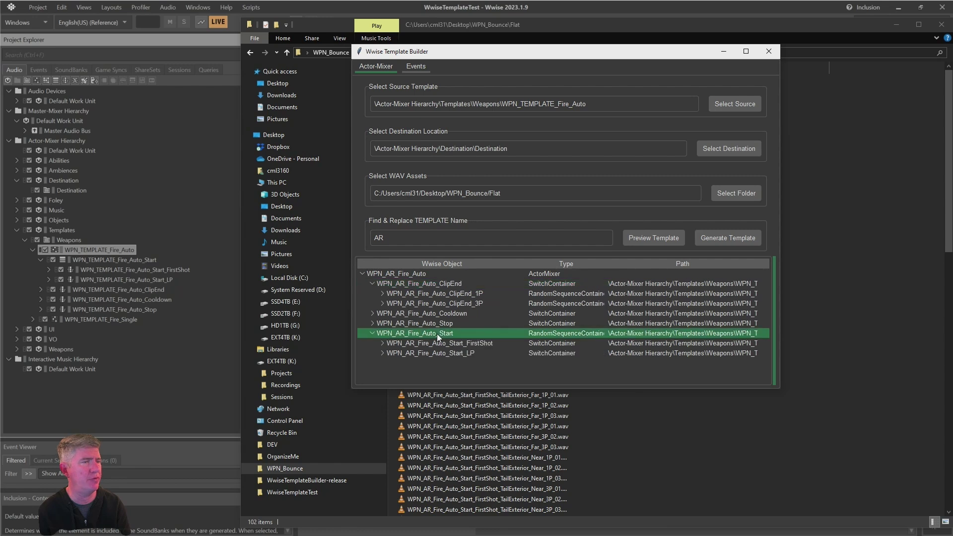
- Generate the template and expand the new WPN_AR_Fire_Auto actor-mixer in the Destination folder
click(716, 238)
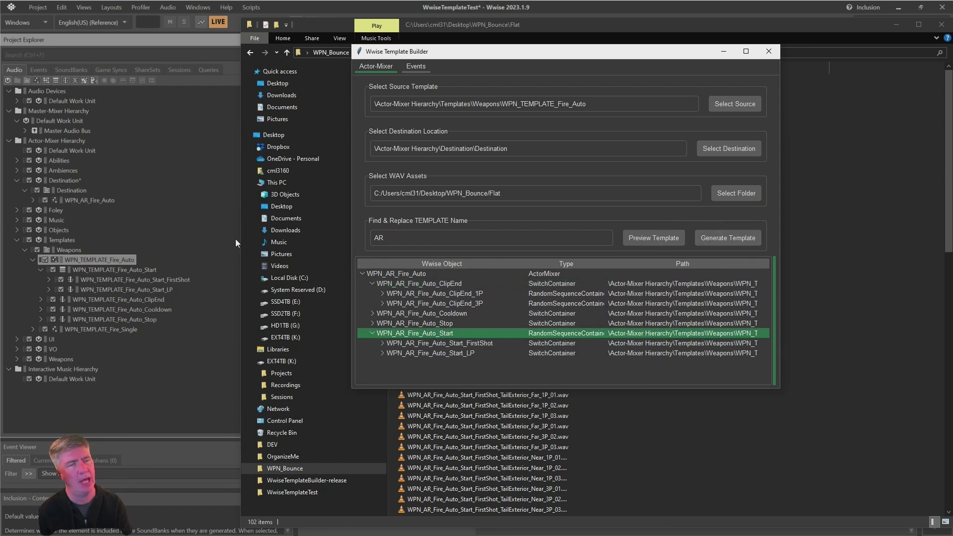
click(75, 201)
click(33, 200)
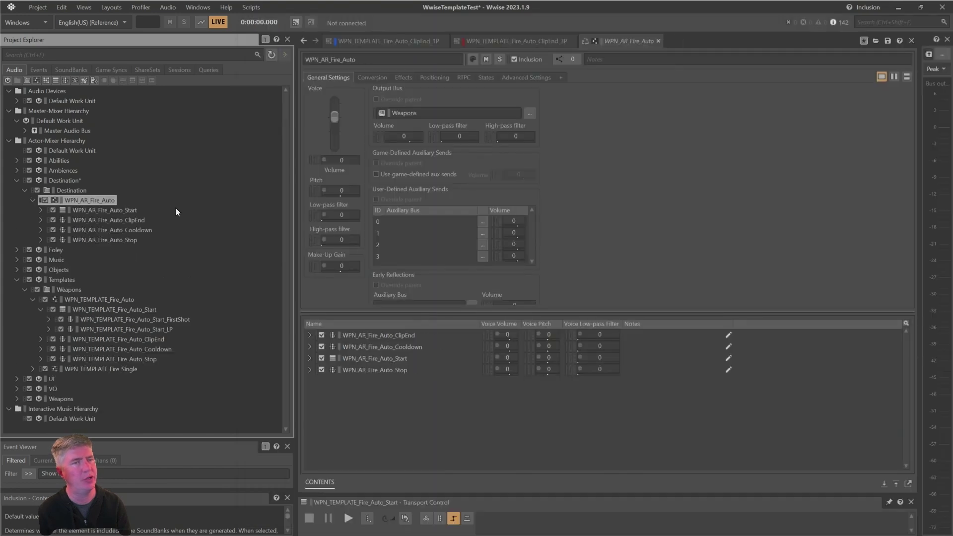
- Look through the generated containers under WPN_AR_Fire_Auto and expand WPN_AR_Fire_Auto_Stop
click(94, 210)
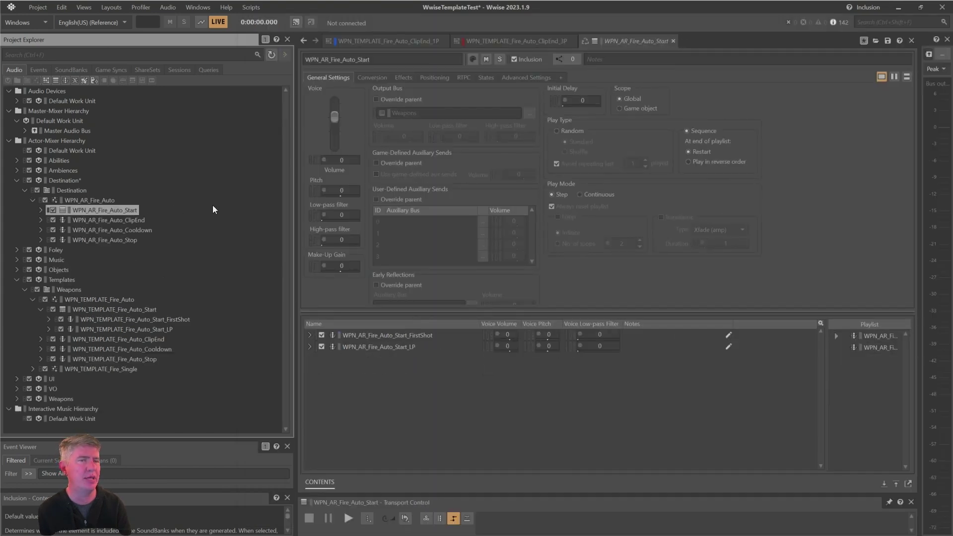
key(Up)
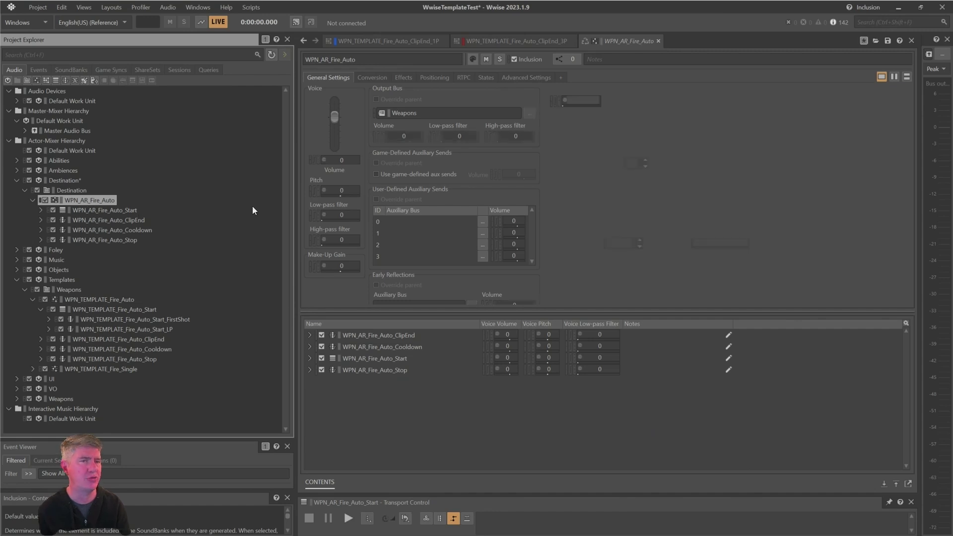
key(Down)
key(Down)
key(Down)
key(Down)
key(Right)
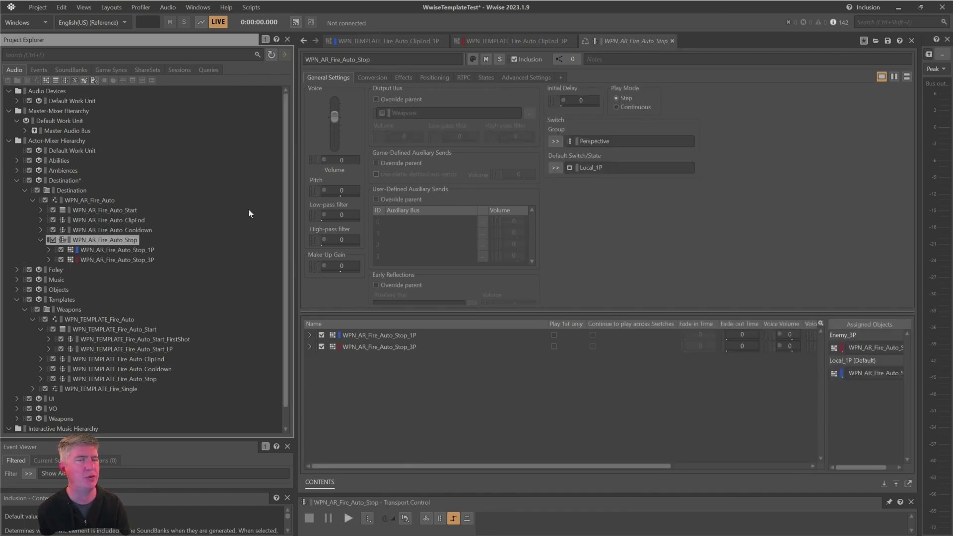
- Inspect the imported sounds inside WPN_AR_Fire_Auto_Stop_1P, then go back up to WPN_AR_Fire_Auto
key(Down)
key(Up)
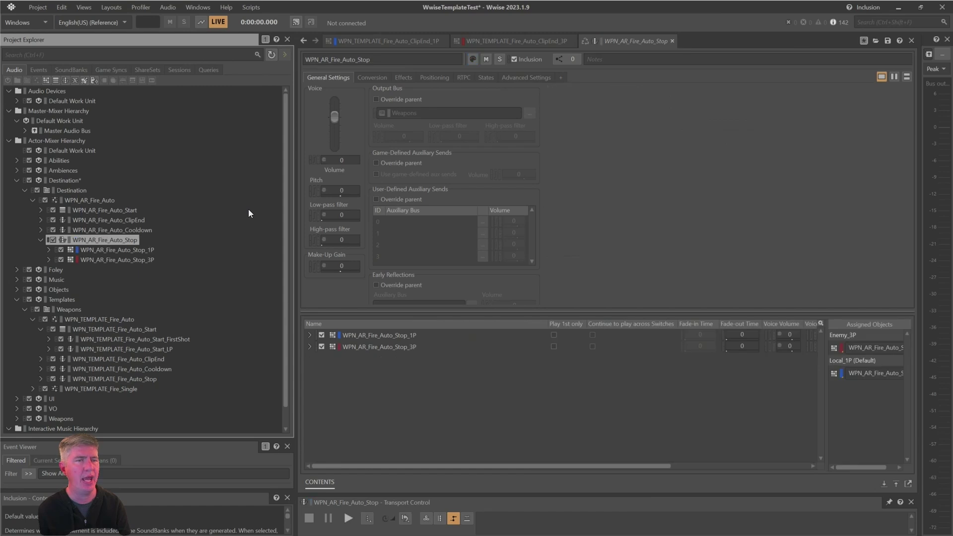
key(Down)
key(Right)
key(Down)
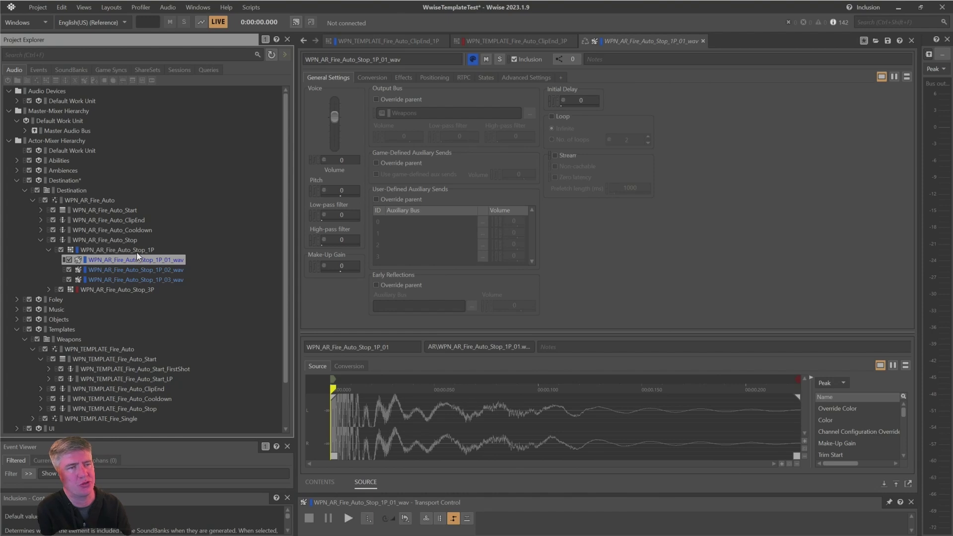
click(117, 249)
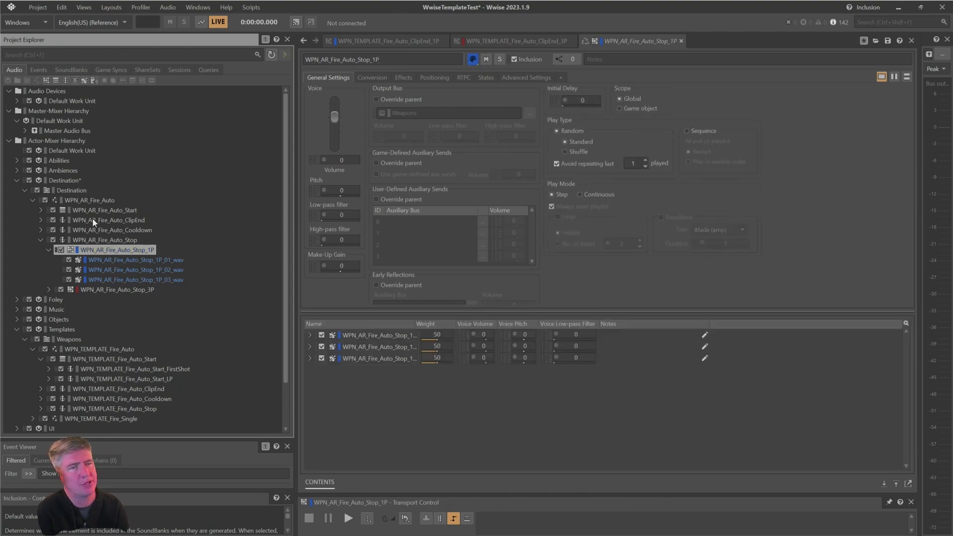
click(88, 199)
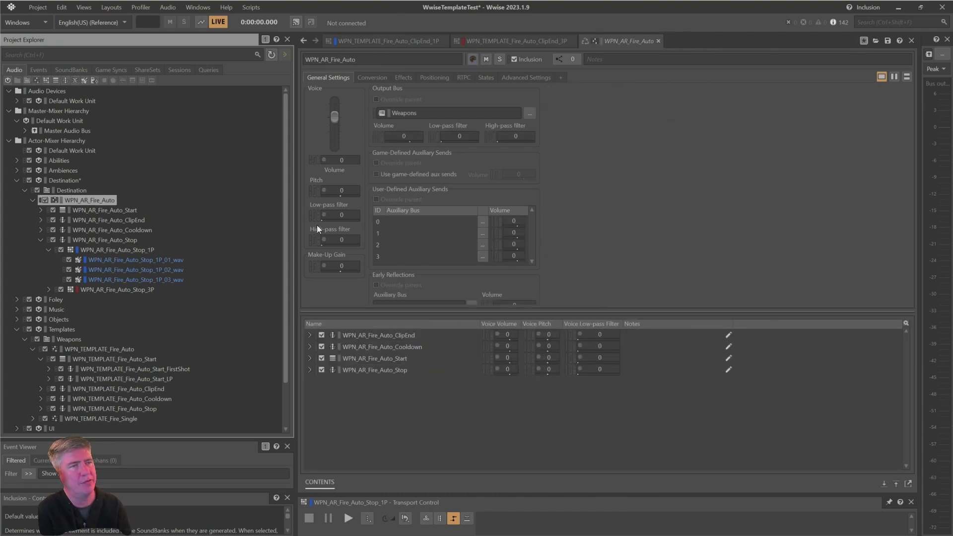
- Collapse the generated WPN_AR_Fire_Auto actor-mixer and delete it from the Destination folder
click(32, 200)
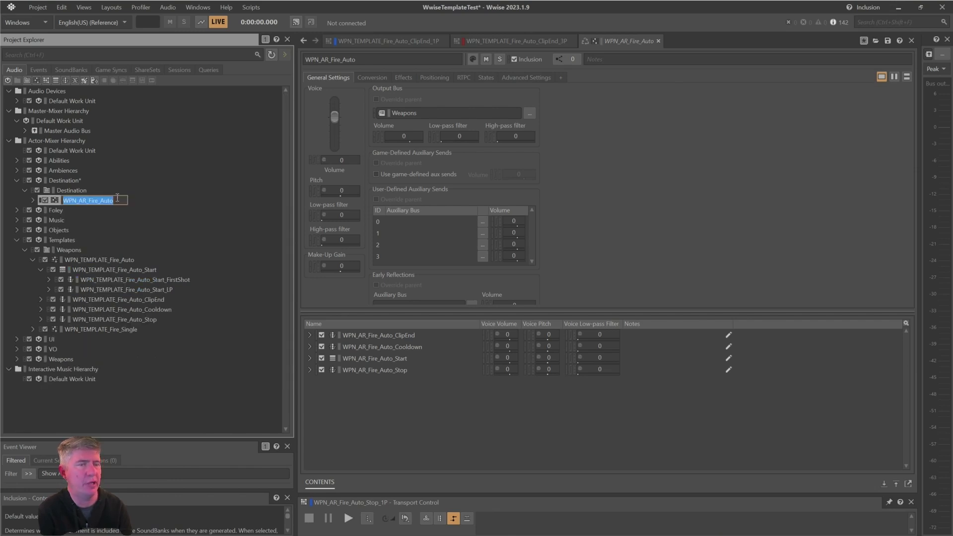
click(165, 202)
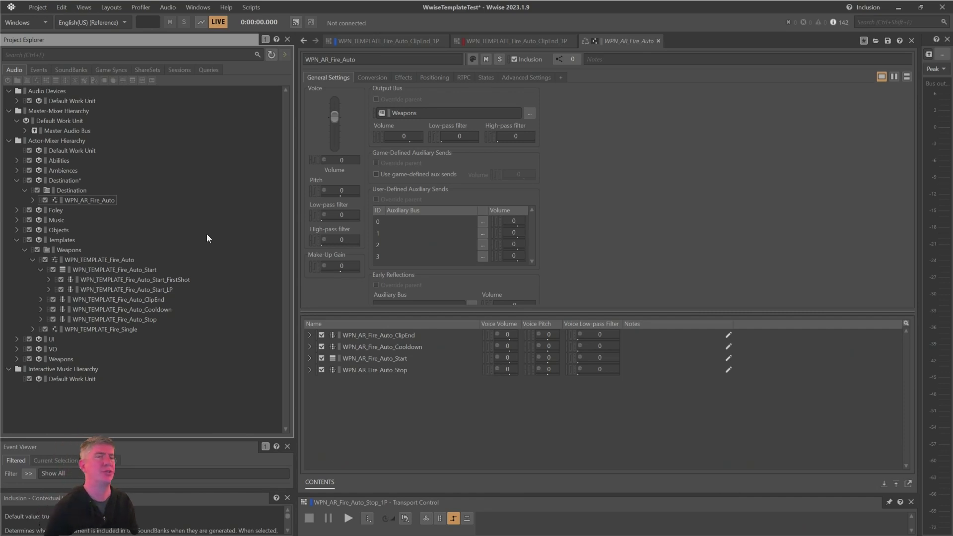
click(105, 201)
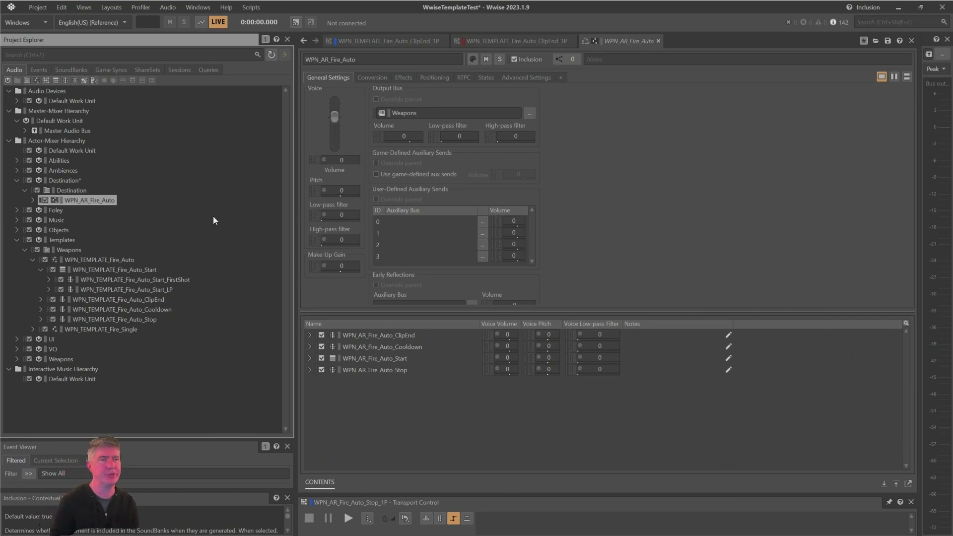
key(Delete)
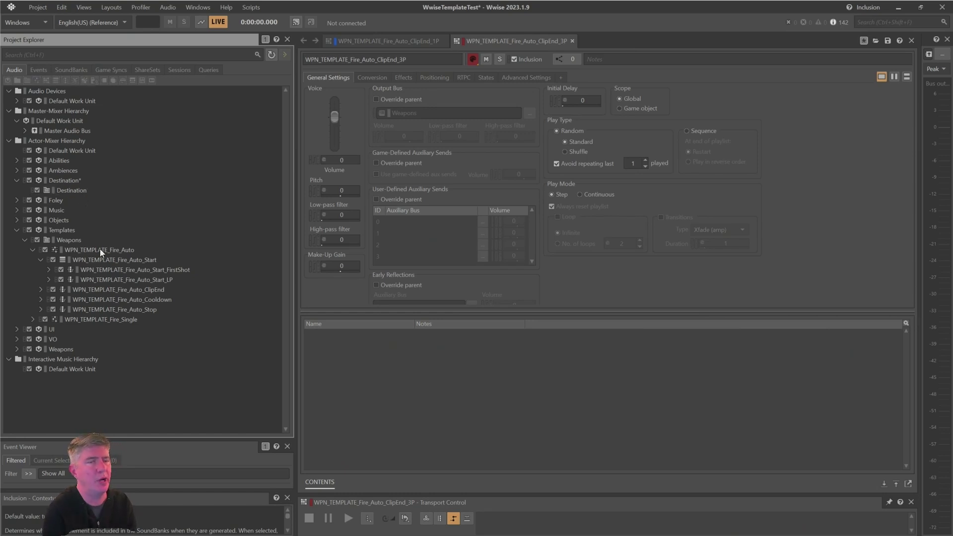
- Open the Audio File Importer with the Destination folder as object destination and start adding folders
click(68, 190)
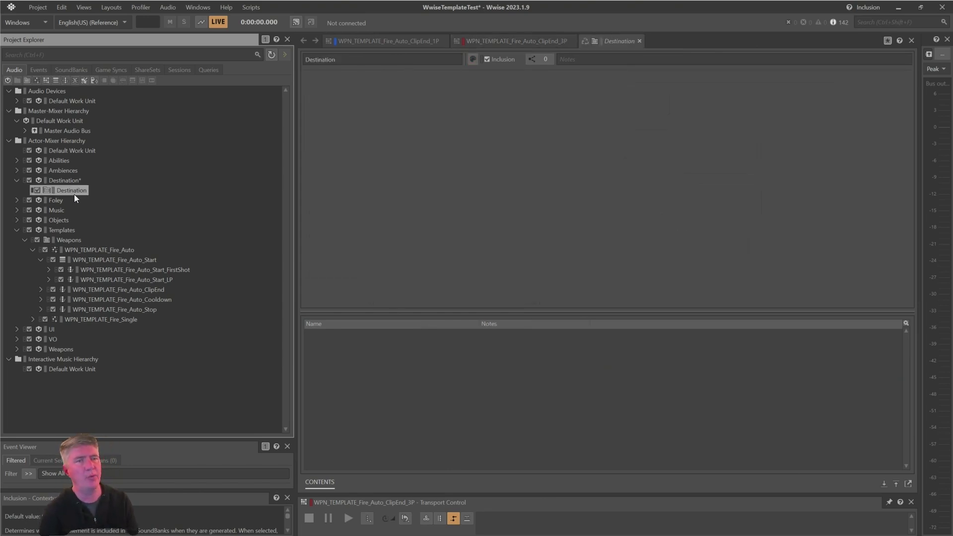
click(44, 7)
click(98, 103)
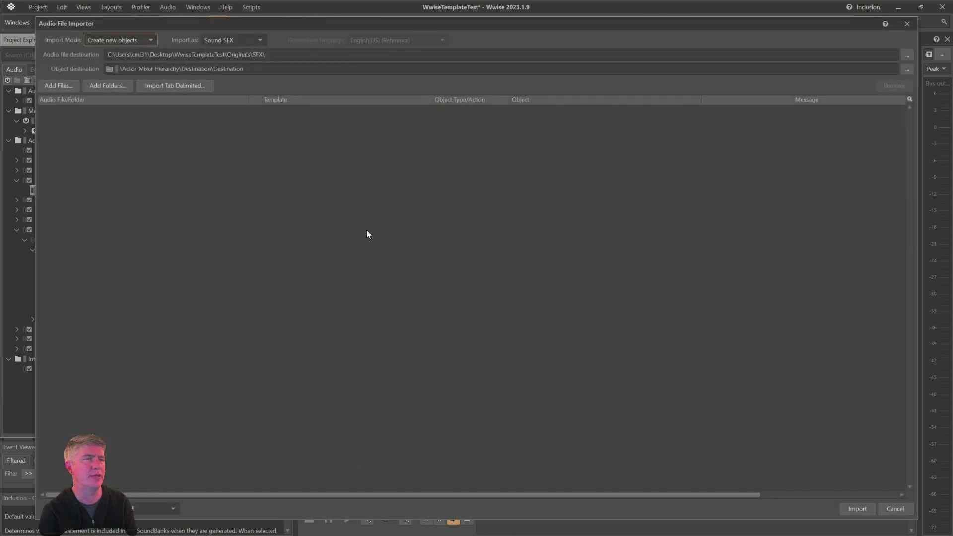
click(117, 87)
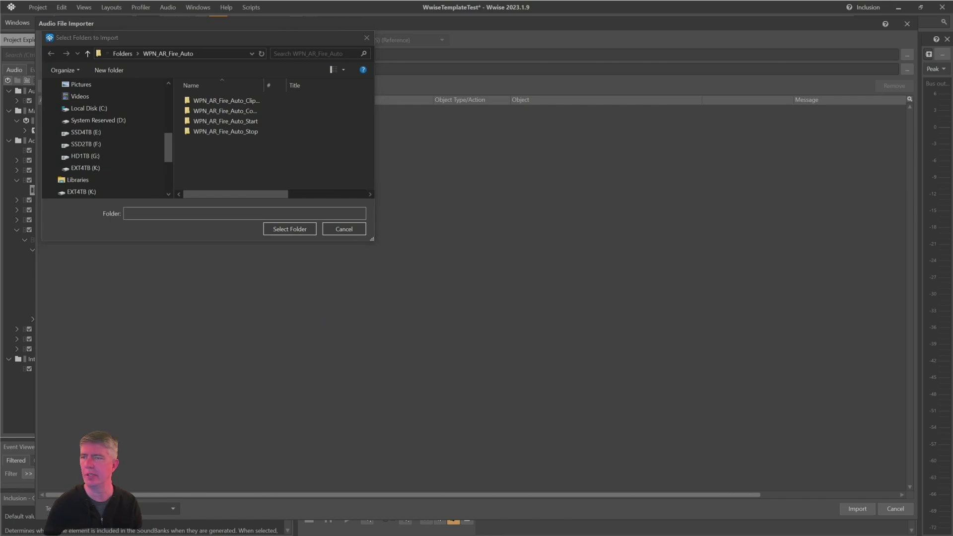
- Switch to File Explorer and look through the WAV files in the Flat folder of WPN_Bounce
key(alt+Tab)
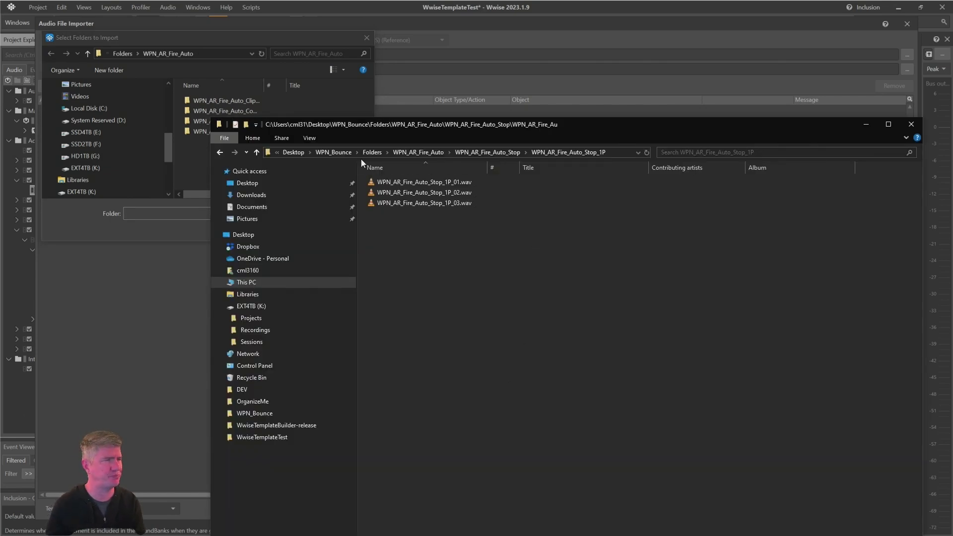
click(333, 153)
double_click(382, 181)
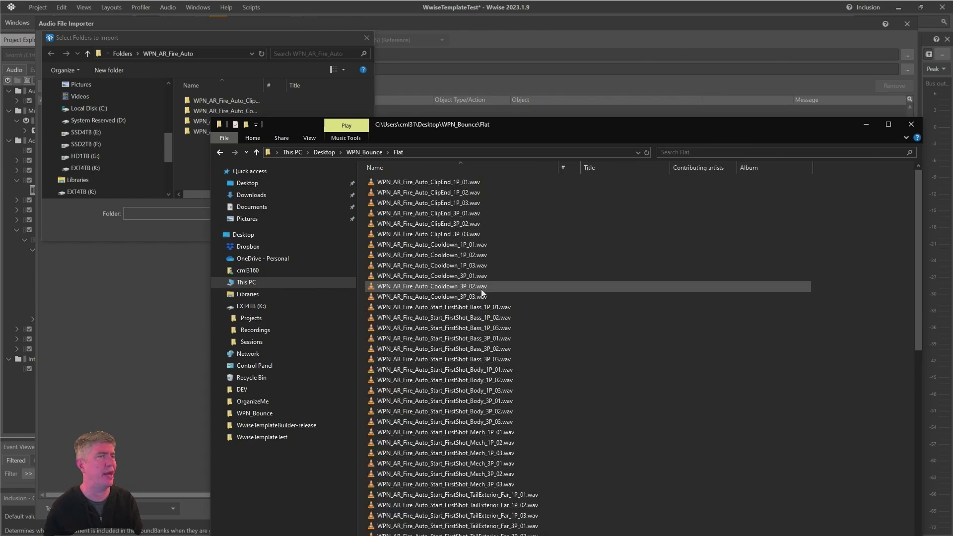
scroll(584, 345, down, 11)
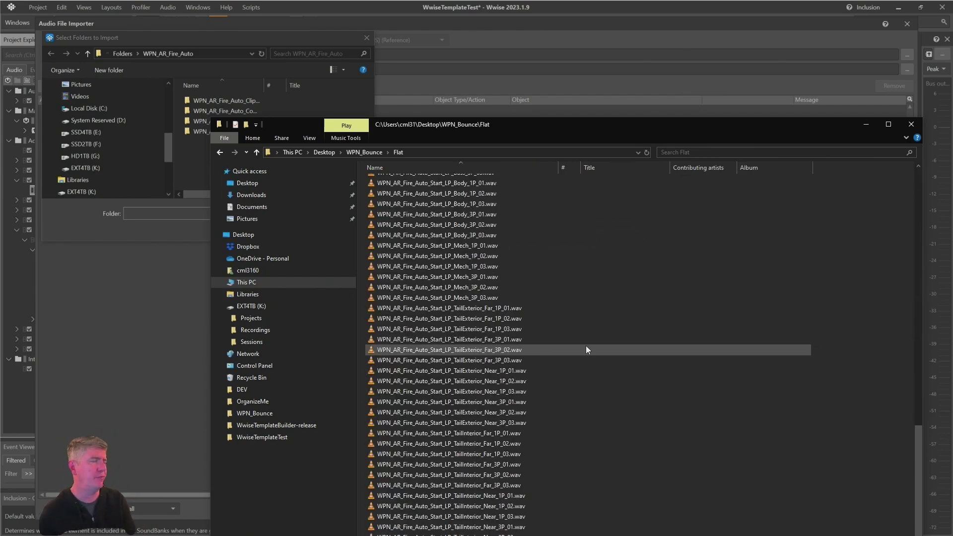
scroll(583, 337, up, 11)
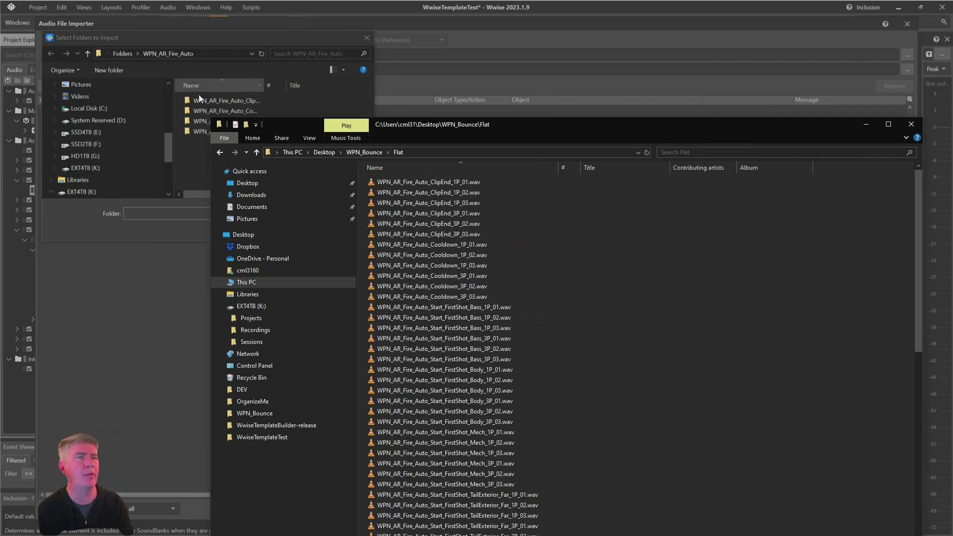
- Browse the nested Folders version of WPN_Bounce down to the WAV files in WPN_AR_Fire_Auto_ClipEnd_1P
click(366, 152)
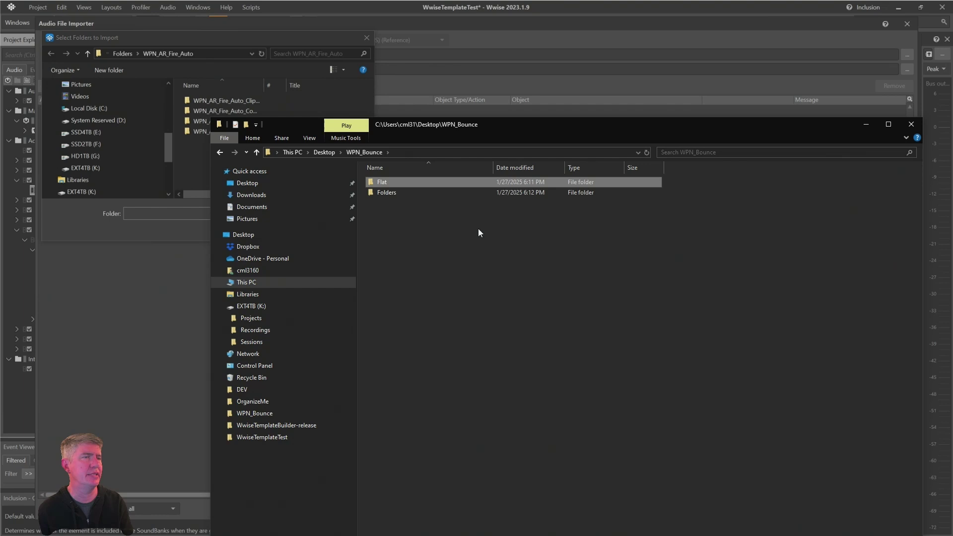
double_click(388, 190)
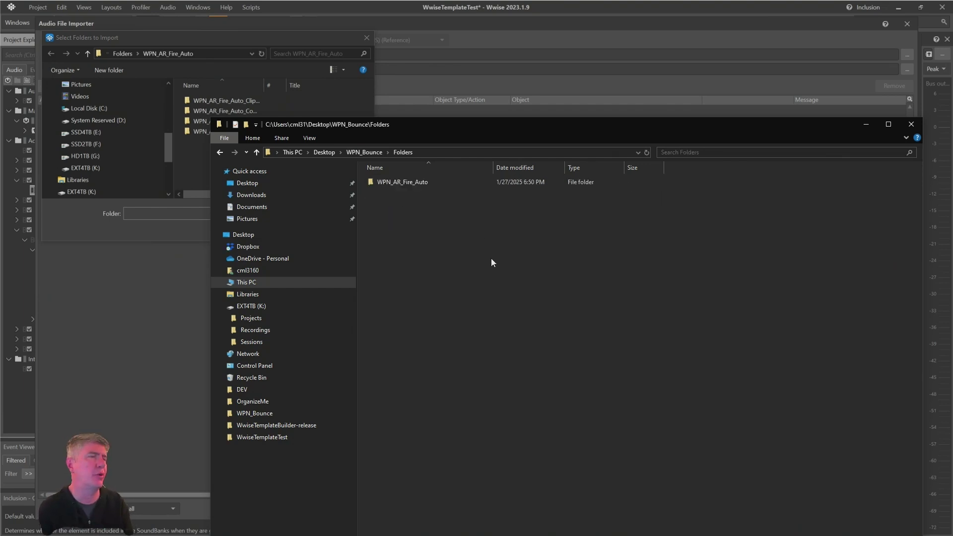
double_click(430, 182)
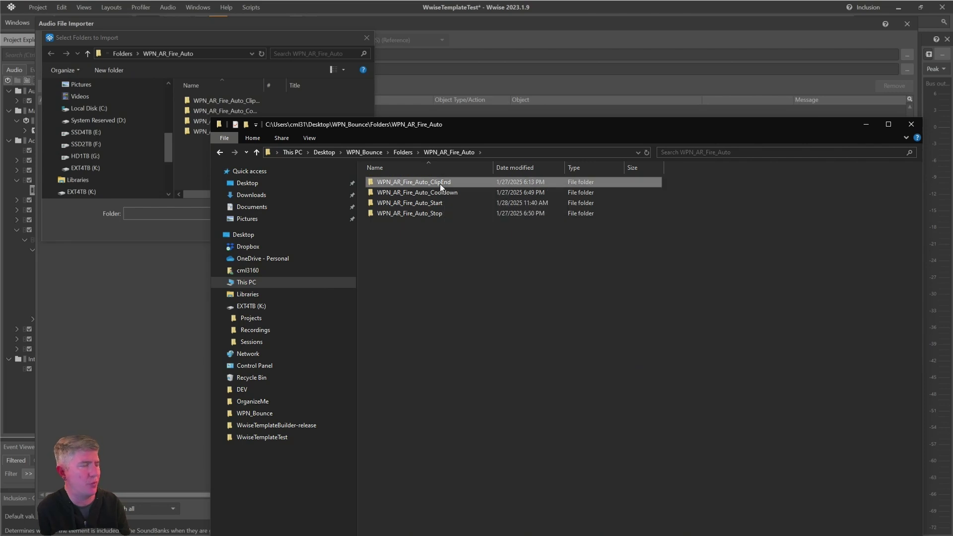
double_click(440, 183)
double_click(442, 181)
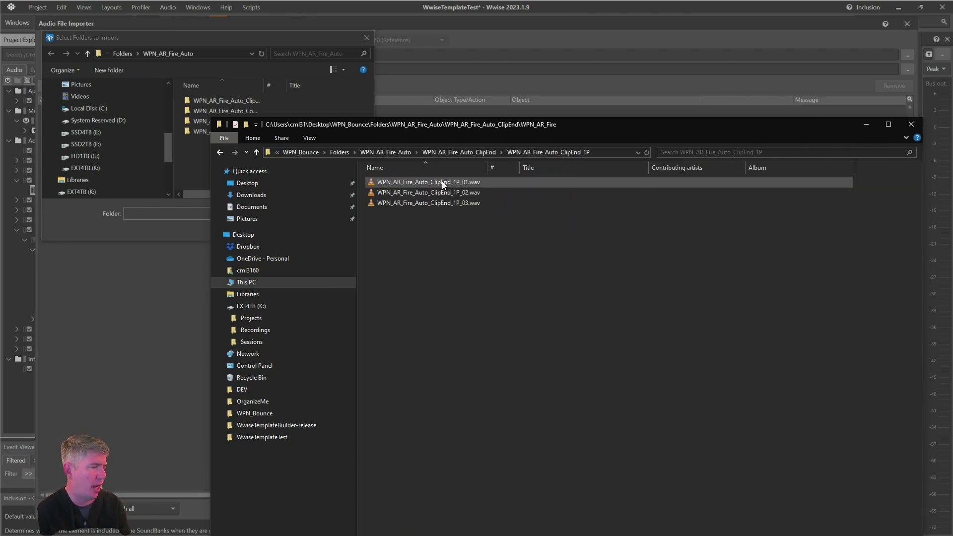
drag(487, 167, 544, 167)
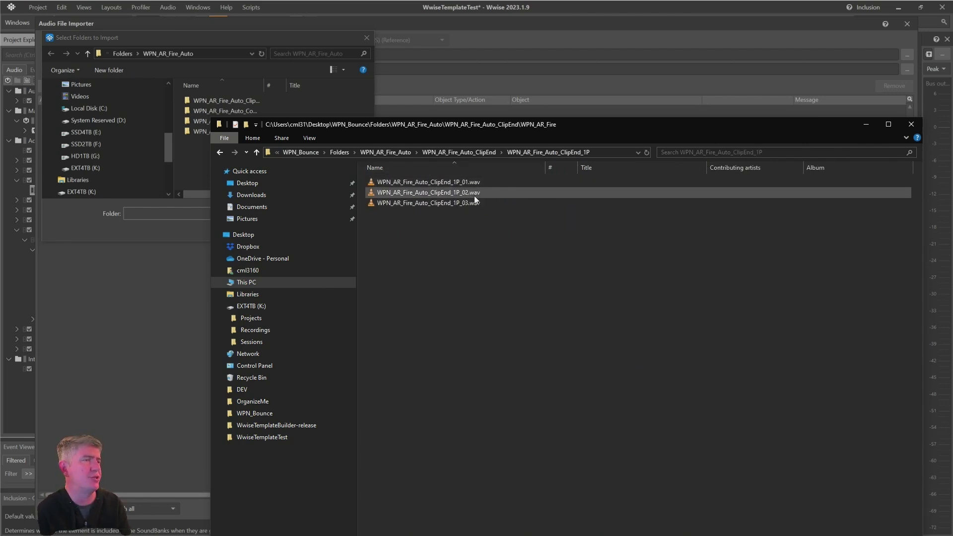
- Go back up through the nested WPN_AR_Fire_Auto folders and reopen the Flat folder to compare both layouts
key(BackSpace)
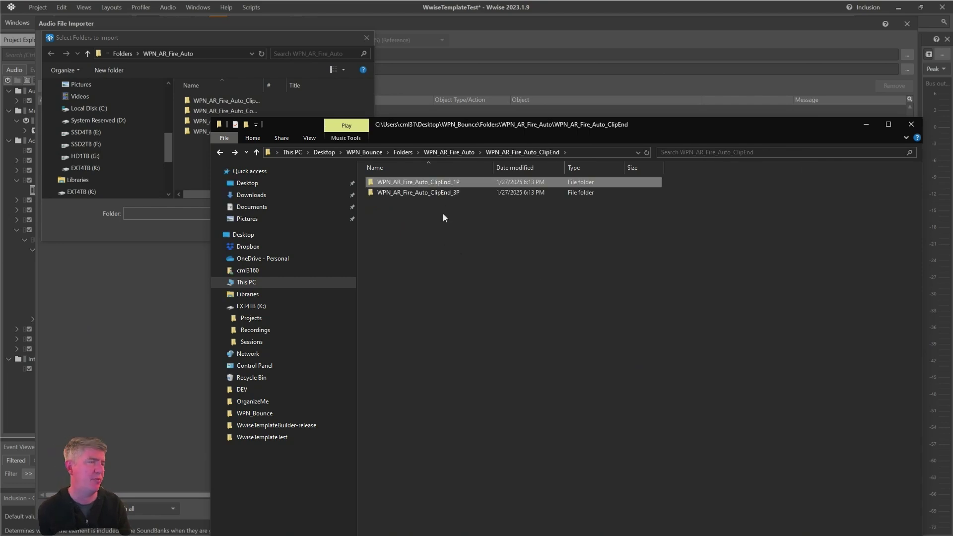
key(BackSpace)
click(427, 250)
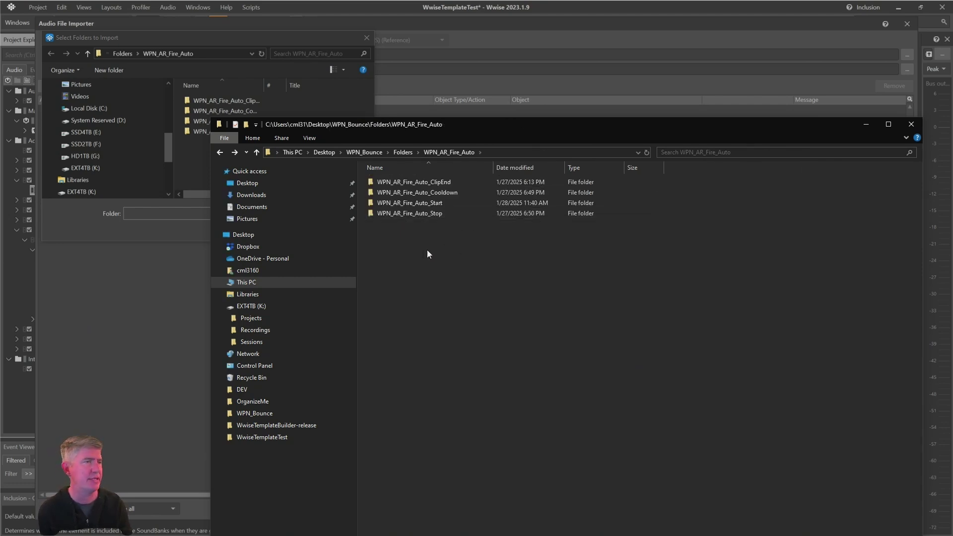
click(368, 152)
double_click(394, 193)
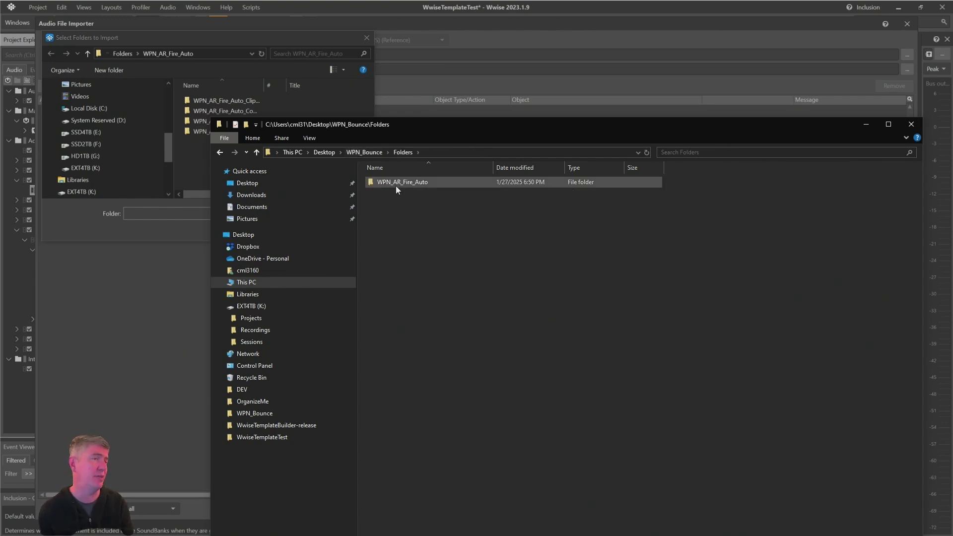
click(370, 152)
double_click(385, 182)
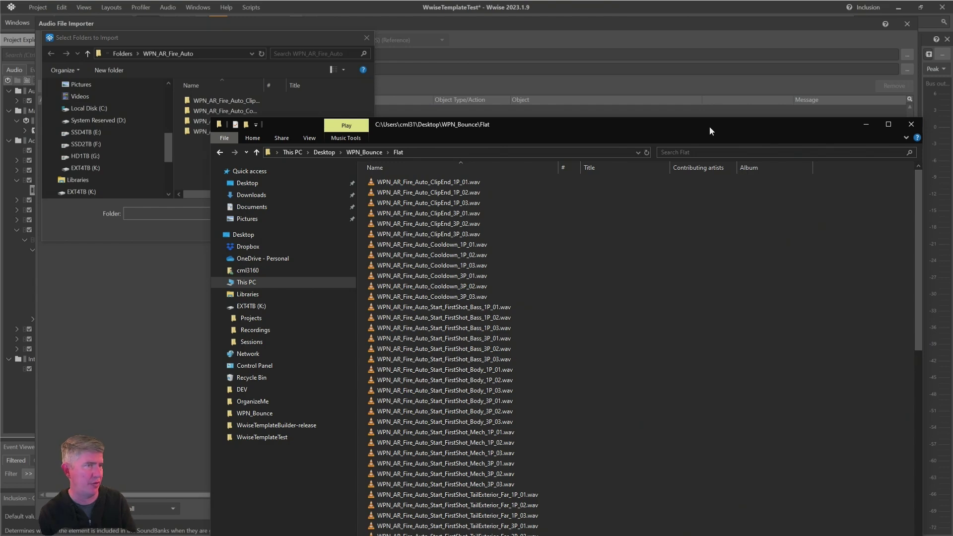
- Return to the Audio File Importer, add the WPN_AR_Fire_Auto folder and assign WPN_TEMPLATE_Fire_Auto as its template
drag(710, 126, 631, 274)
click(791, 270)
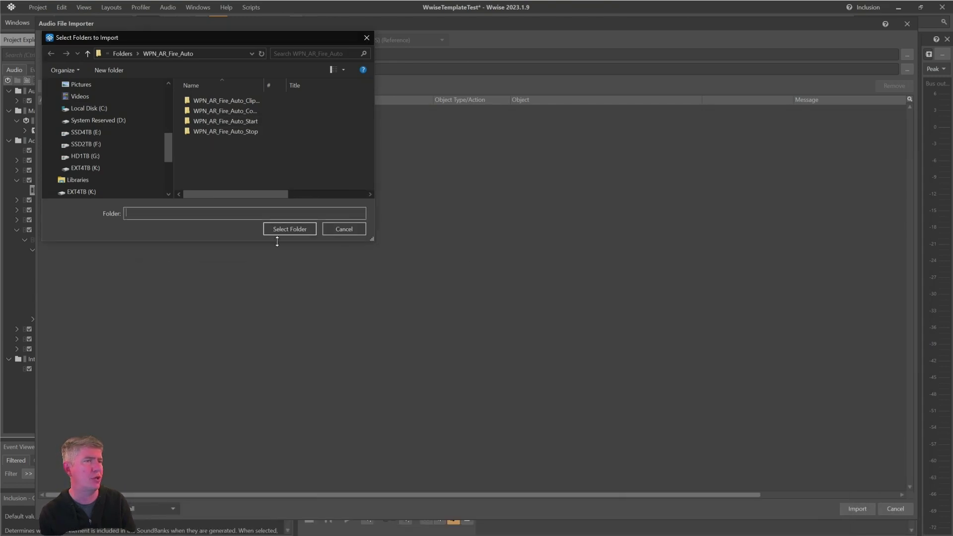
click(272, 231)
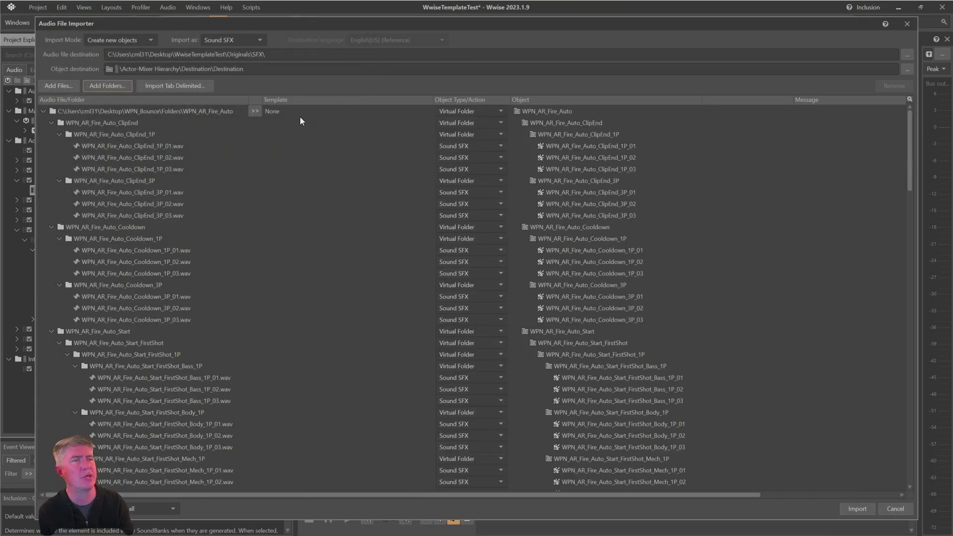
click(257, 111)
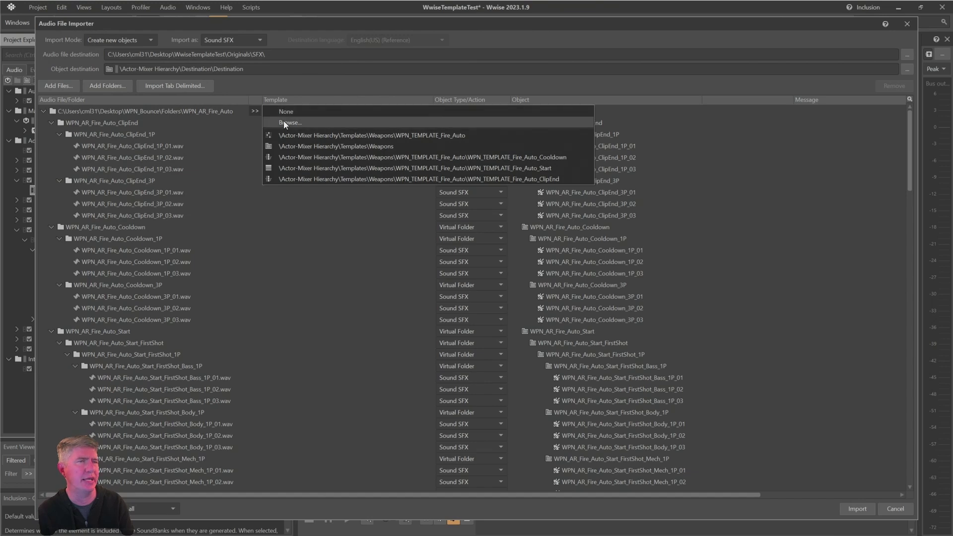
click(284, 121)
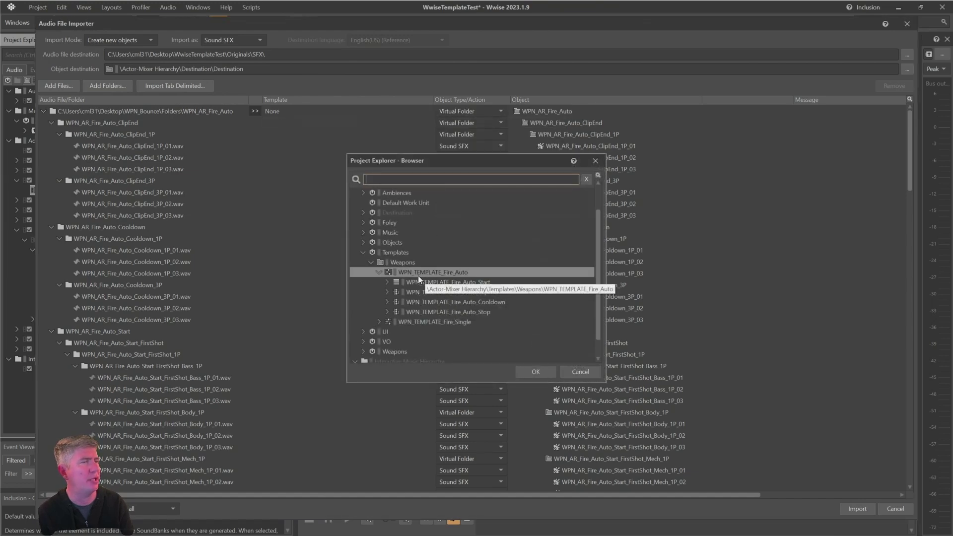
click(536, 371)
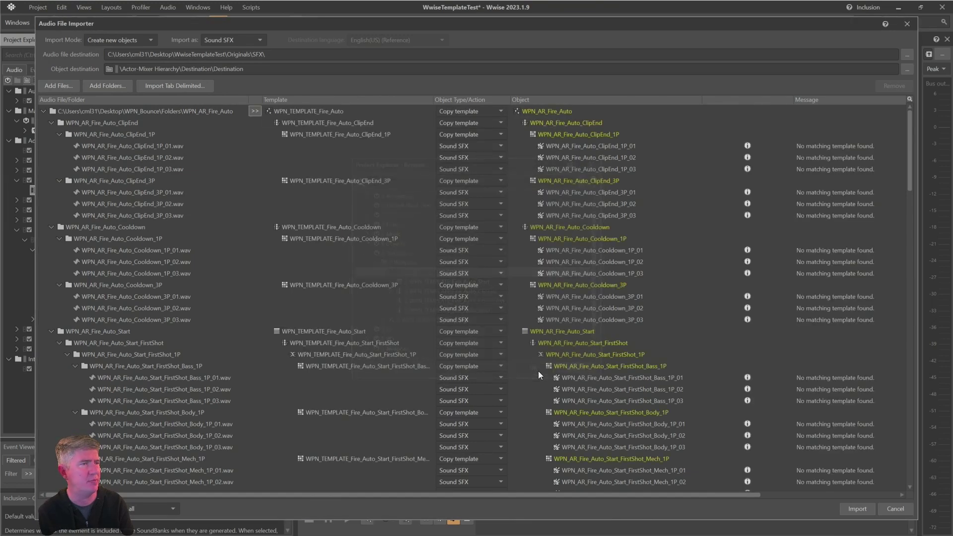
- Examine how the import rows match the template objects, then close the importer without importing
click(567, 110)
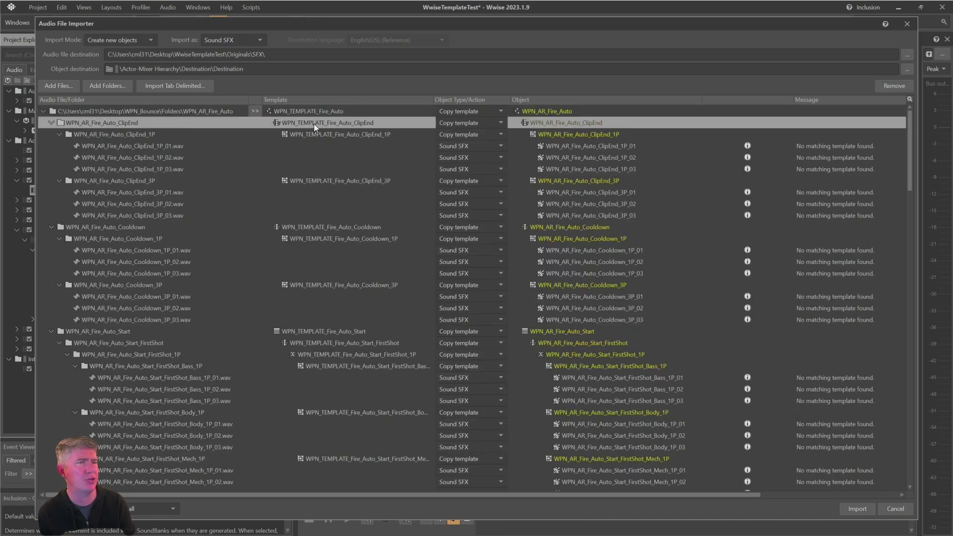
scroll(434, 165, down, 3)
scroll(436, 168, down, 15)
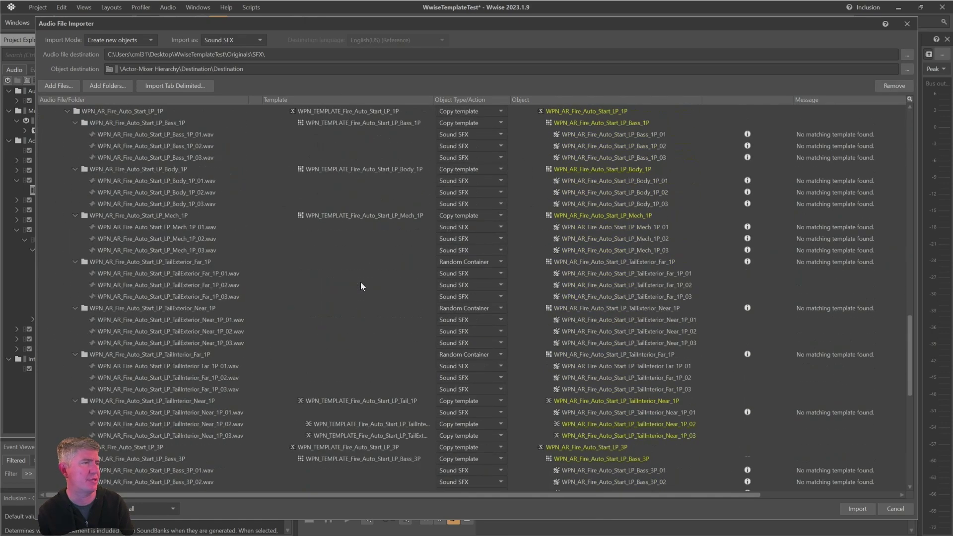
scroll(347, 287, down, 6)
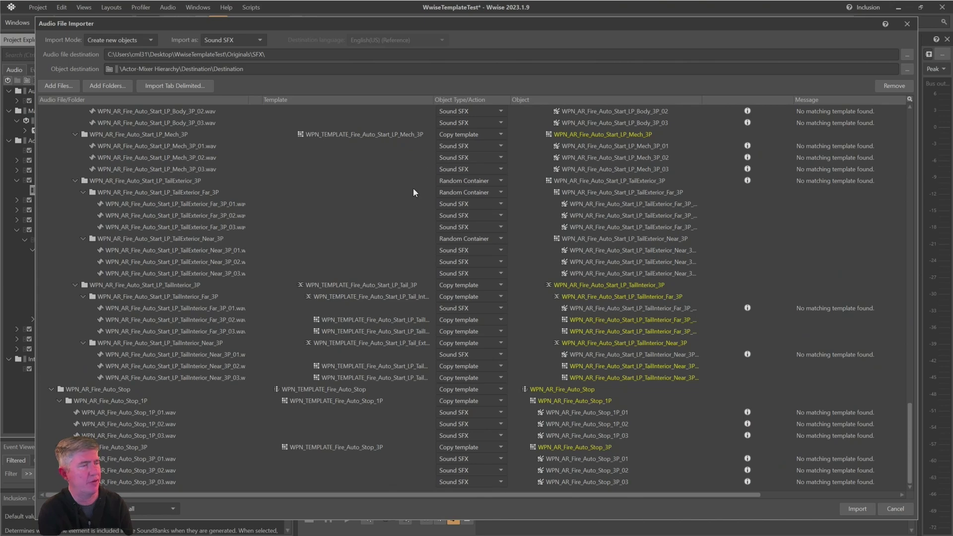
scroll(227, 348, up, 20)
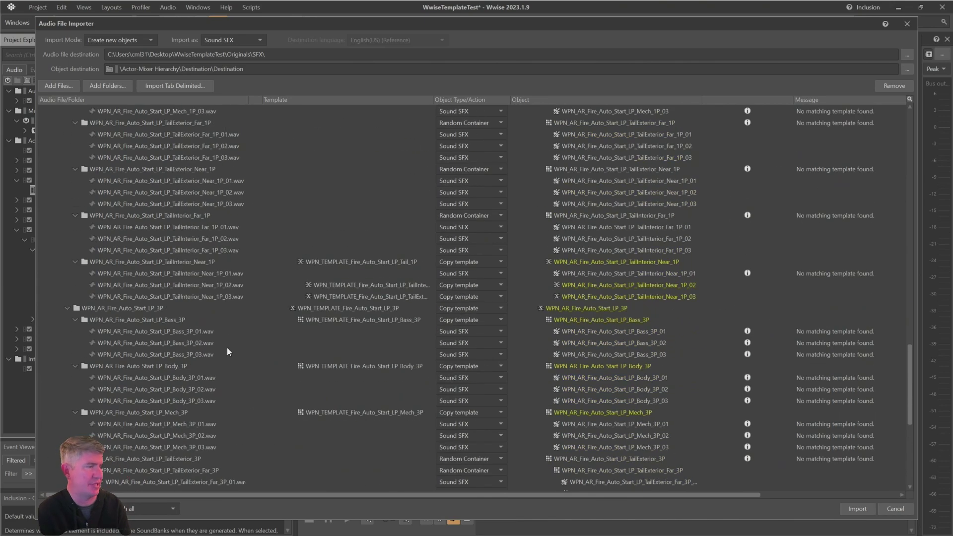
scroll(245, 347, up, 10)
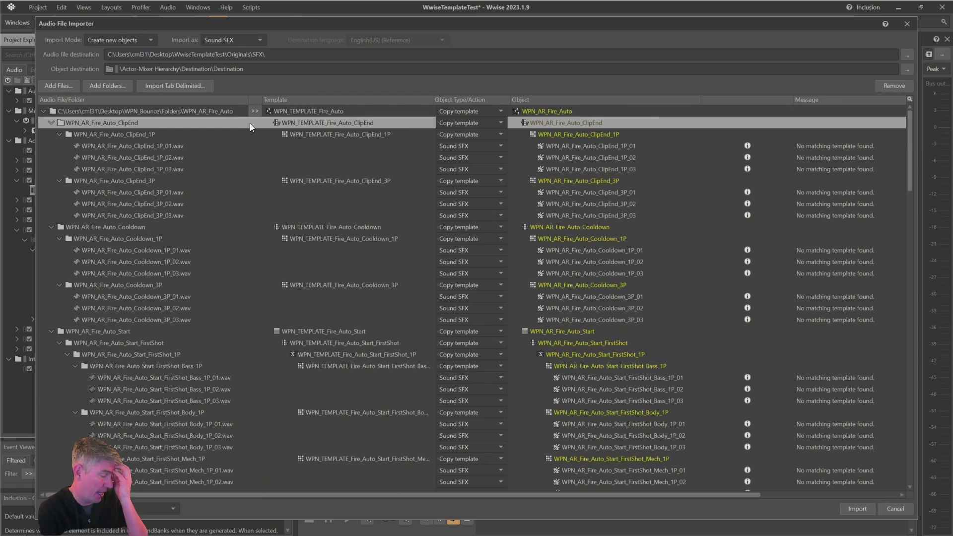
click(905, 26)
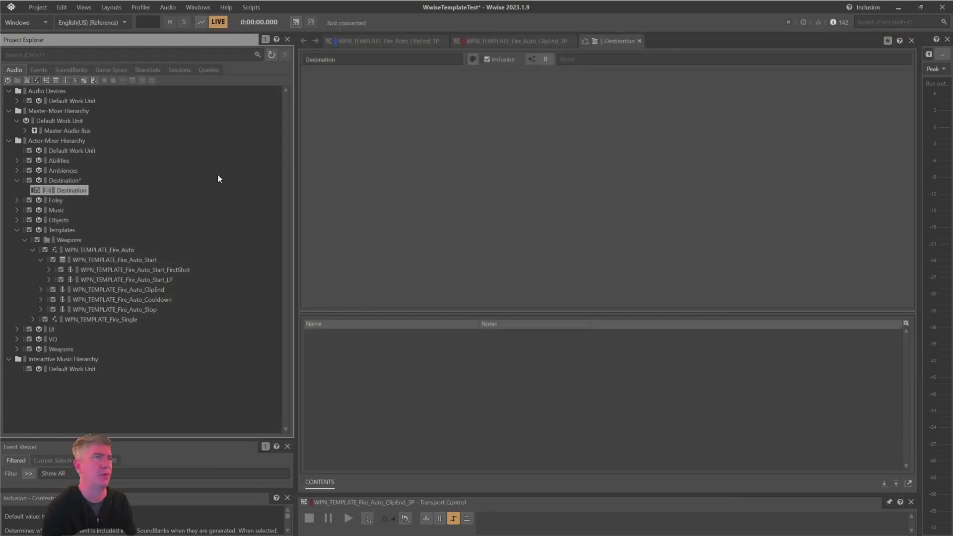
- Switch to the Wwise Template Builder, generate the AR template again and select WPN_AR_Fire_Auto in the Destination folder
key(alt+Tab)
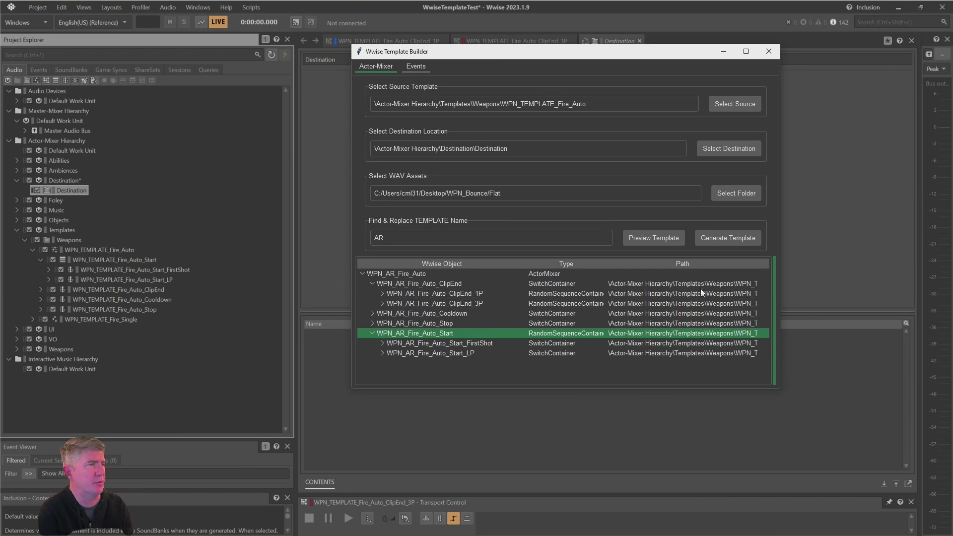
click(743, 239)
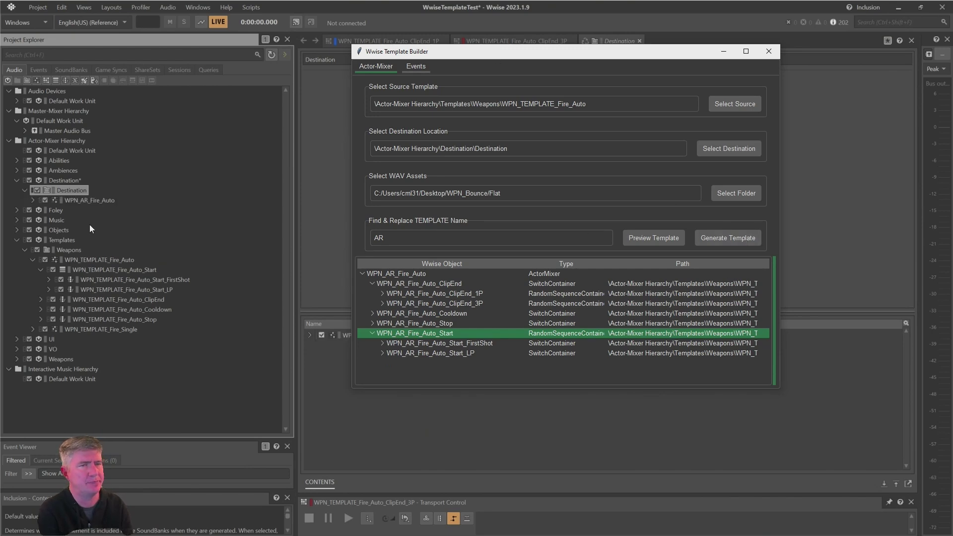
click(83, 198)
- Open the Template Builder's Events page and expand the WPN_TEMPLATE_Fire_Auto folder in the Wwise Events hierarchy
key(alt+Tab)
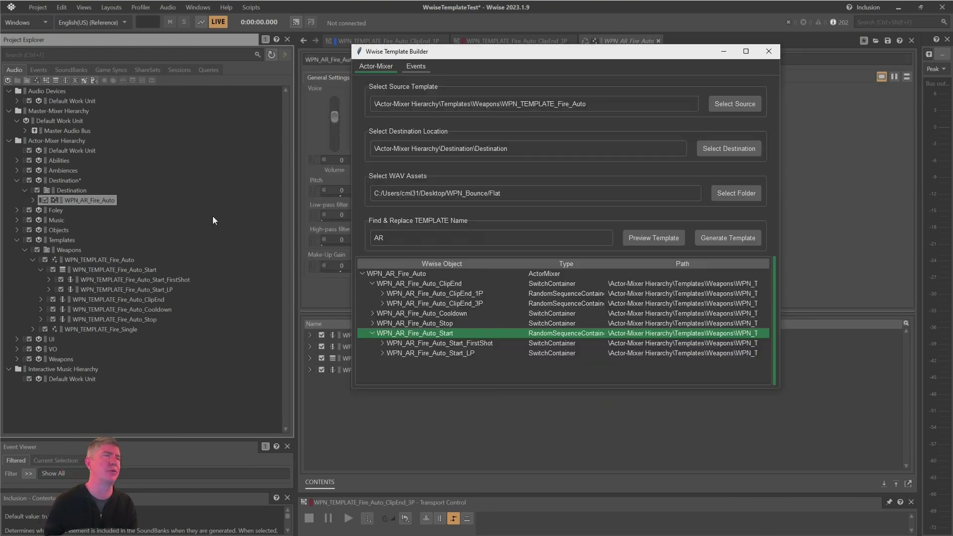
click(419, 68)
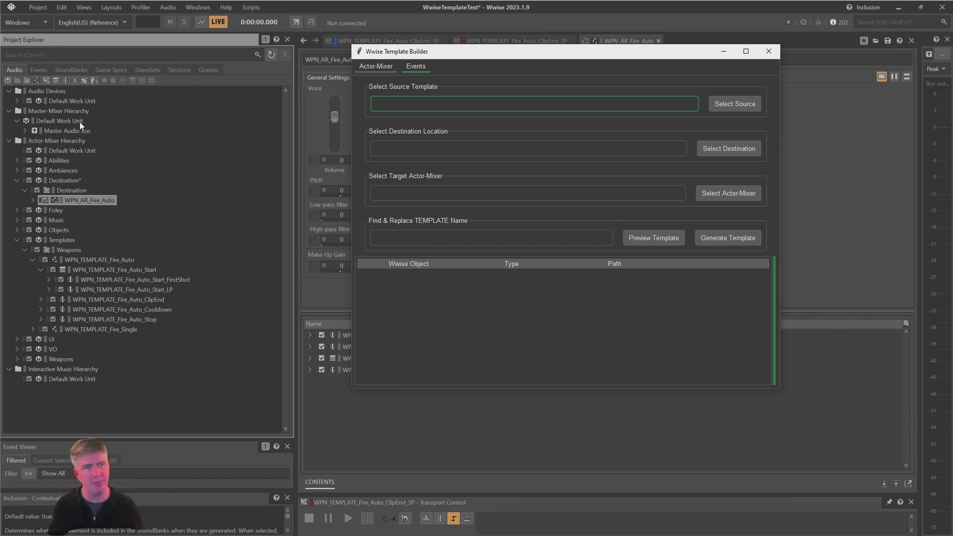
click(43, 73)
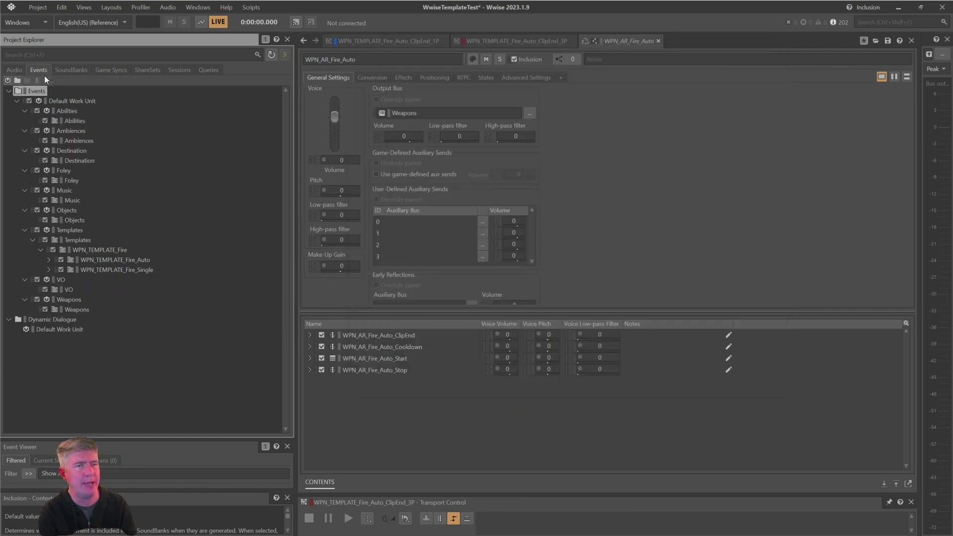
click(118, 250)
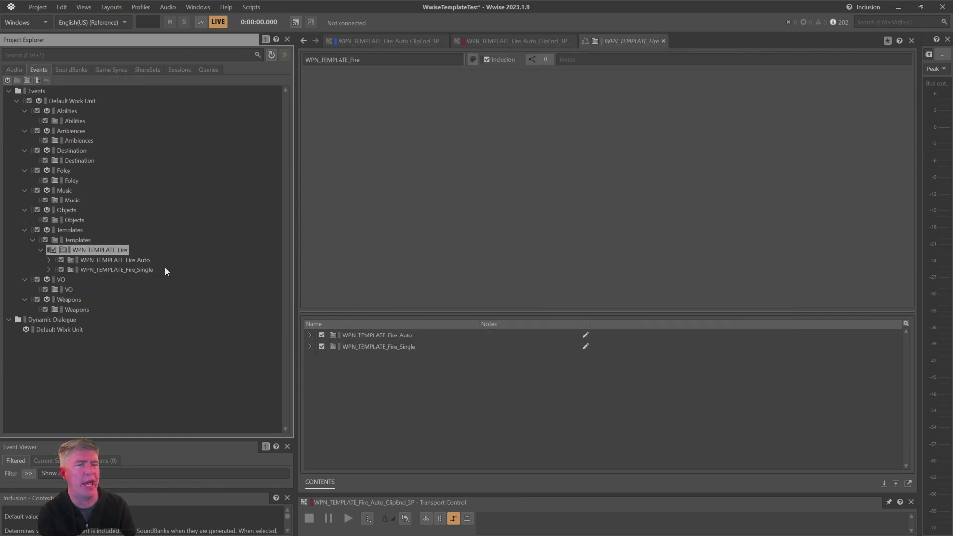
click(109, 260)
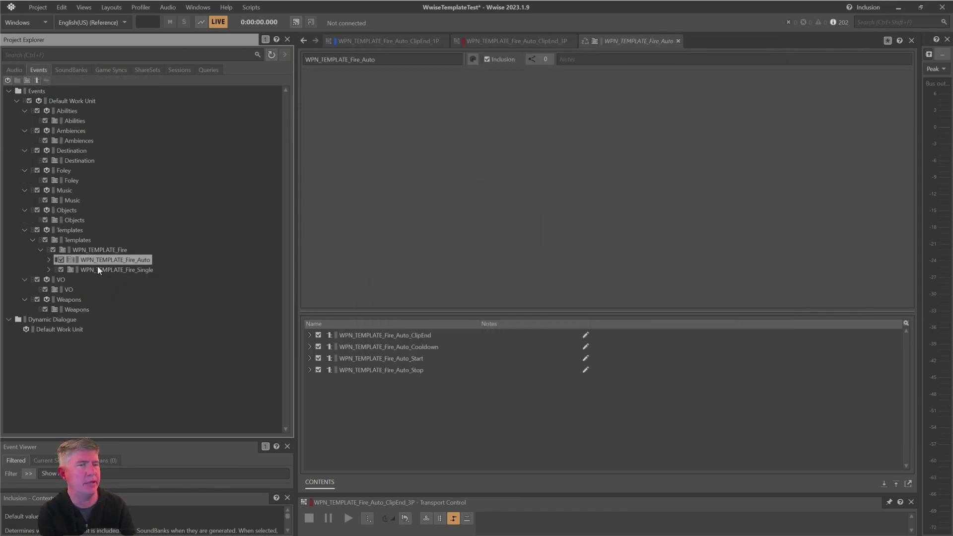
click(48, 261)
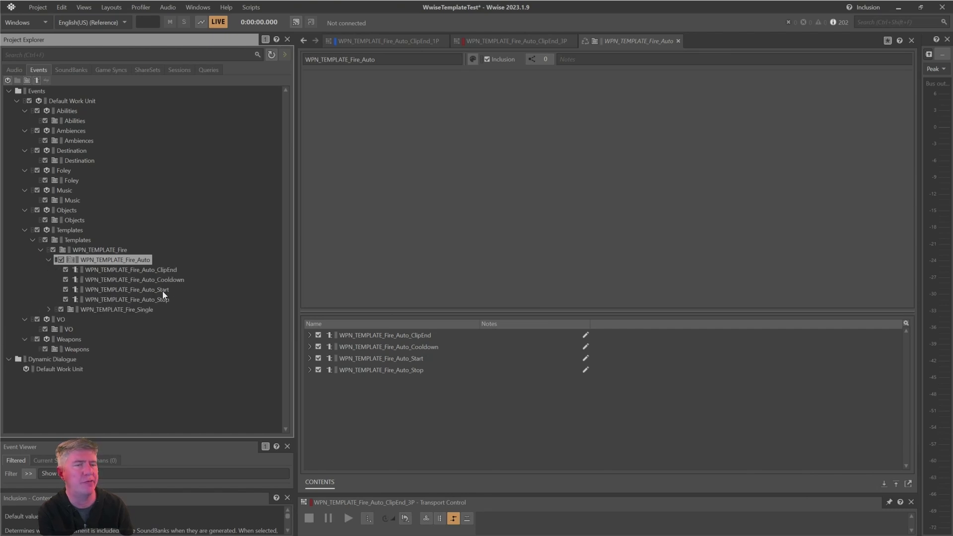
- Examine the actions and targets of the WPN_TEMPLATE_Fire_Auto Start, Stop, Cooldown and ClipEnd events
click(164, 291)
click(166, 298)
click(166, 280)
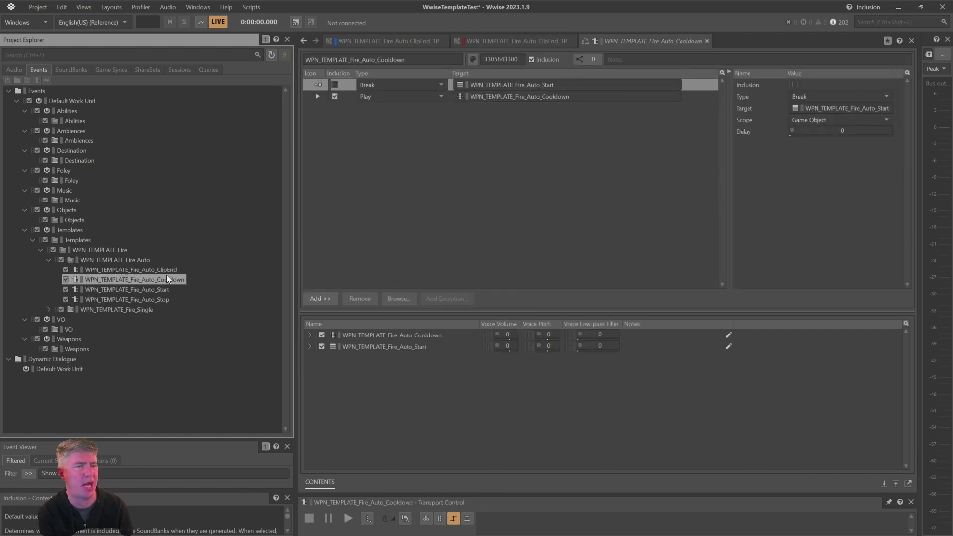
click(166, 270)
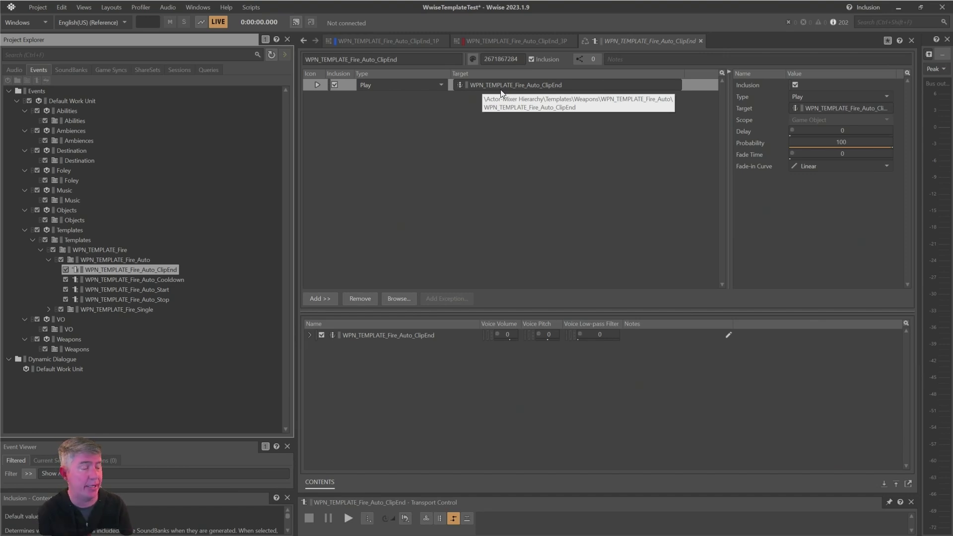
- Examine the generated WPN_AR_Fire_Auto actor-mixer down to the Start_FirstShot containers, ending with its parent Destination folder selected
click(15, 70)
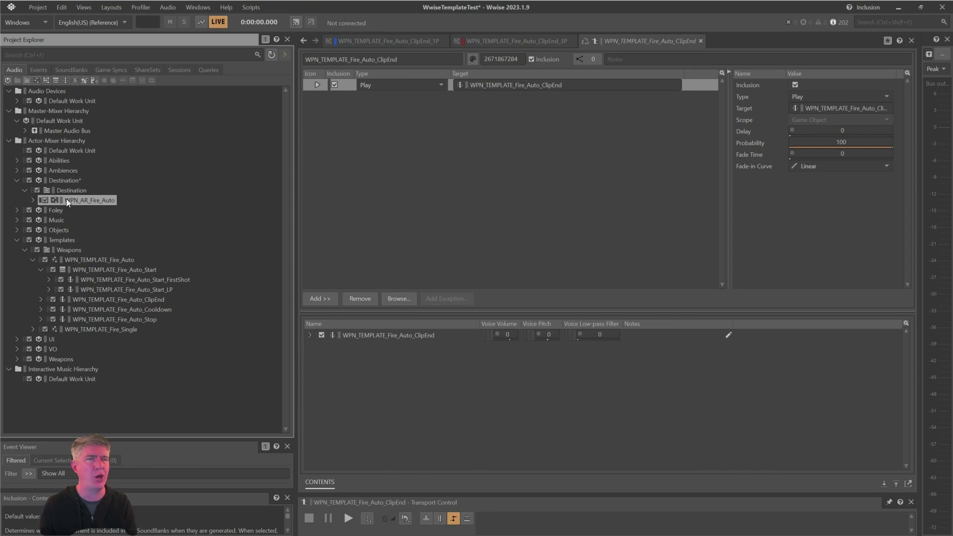
click(69, 200)
click(33, 200)
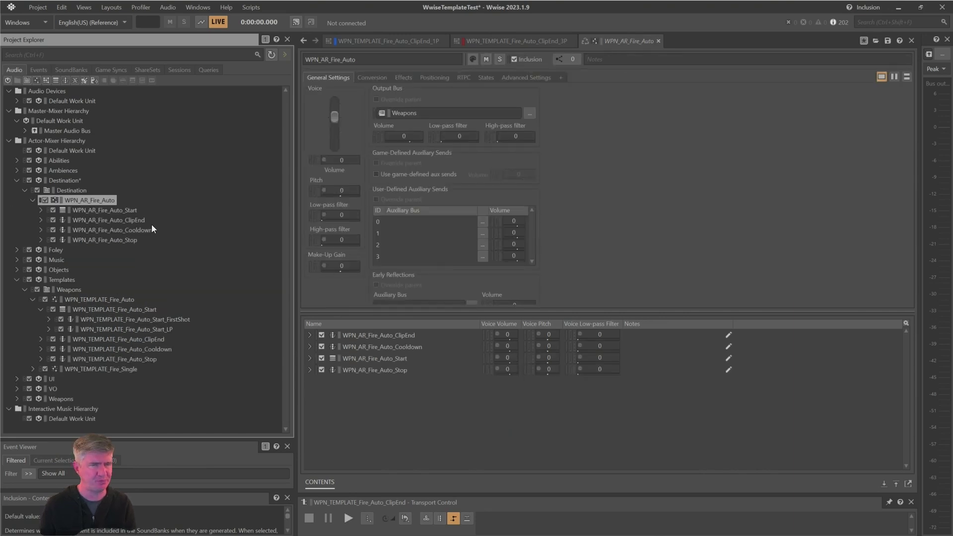
double_click(161, 211)
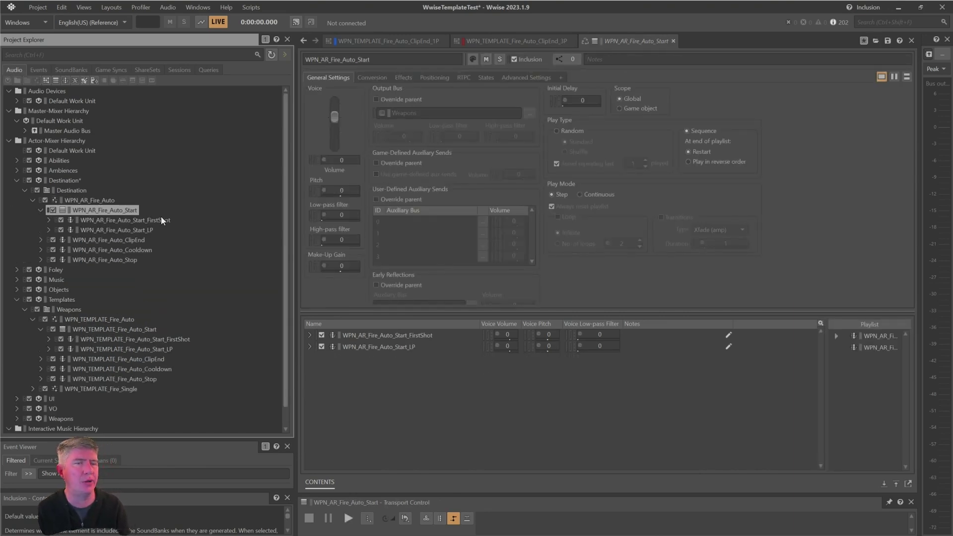
double_click(160, 218)
key(Up)
key(Up)
key(Up)
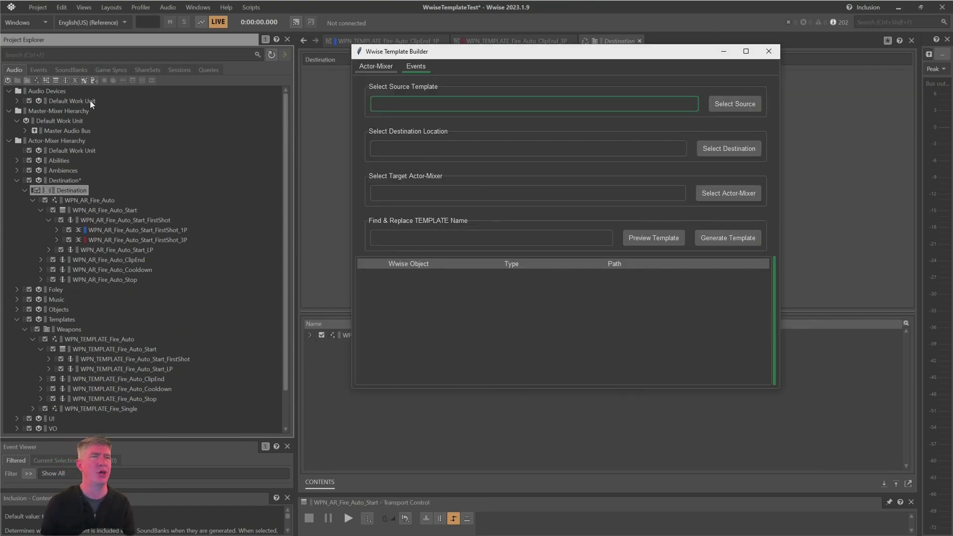
- Assign the WPN_TEMPLATE_Fire_Auto events folder as the source template for the event generation in the Wwise Template Builder
click(44, 73)
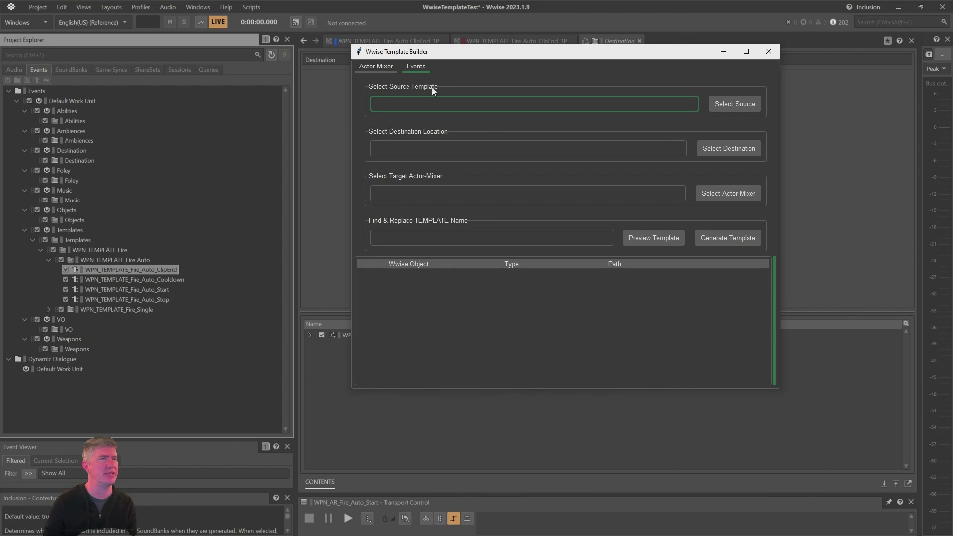
click(414, 68)
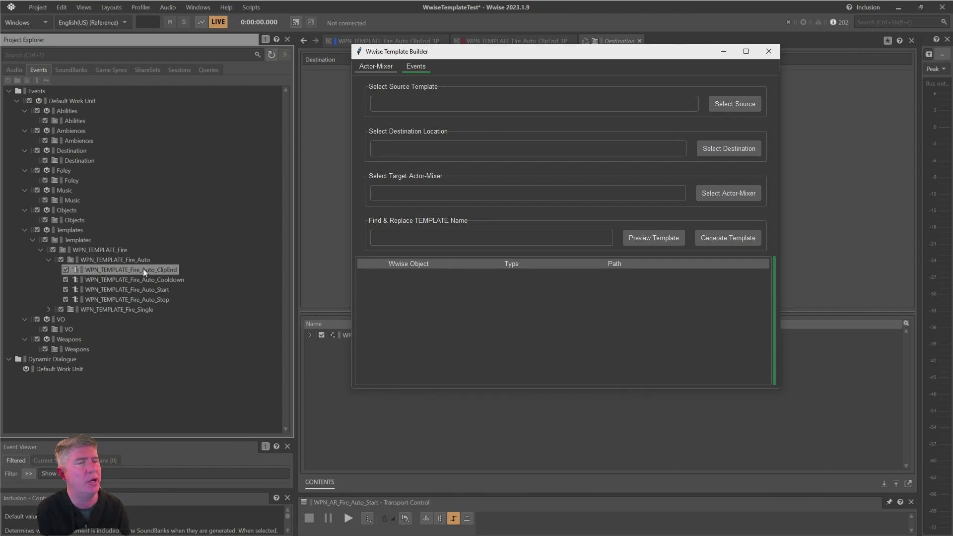
click(133, 260)
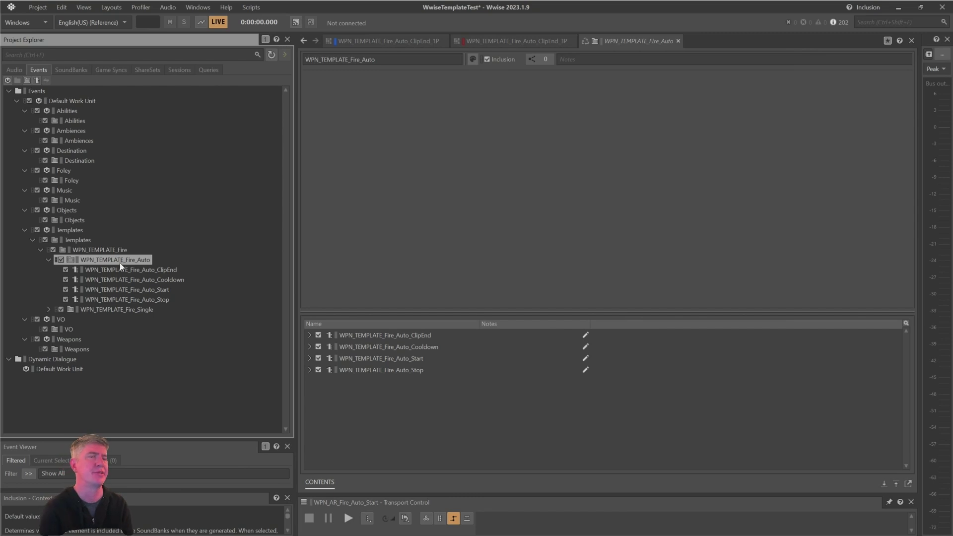
key(alt+Tab)
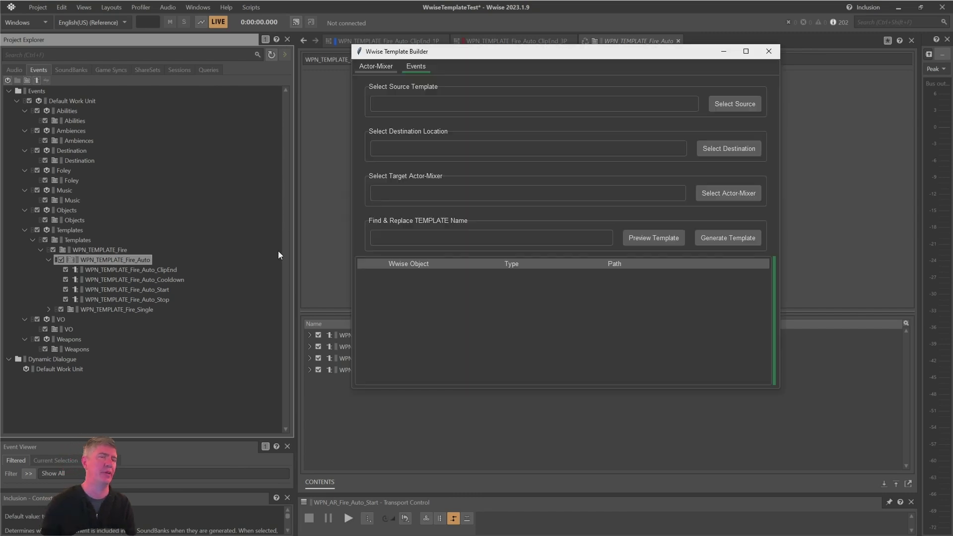
click(737, 103)
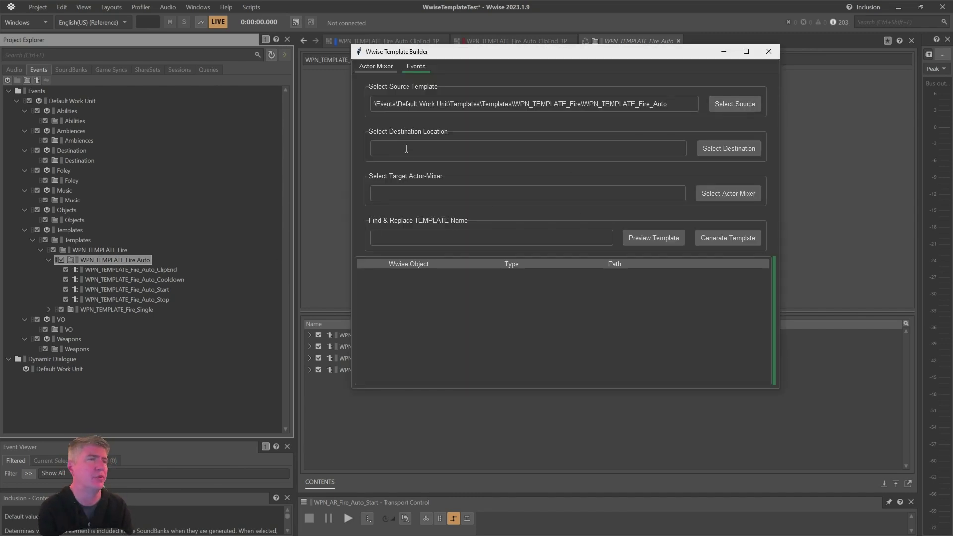
- Assign the Destination folder inside the Events Destination work unit as the destination location
click(75, 157)
key(alt+Tab)
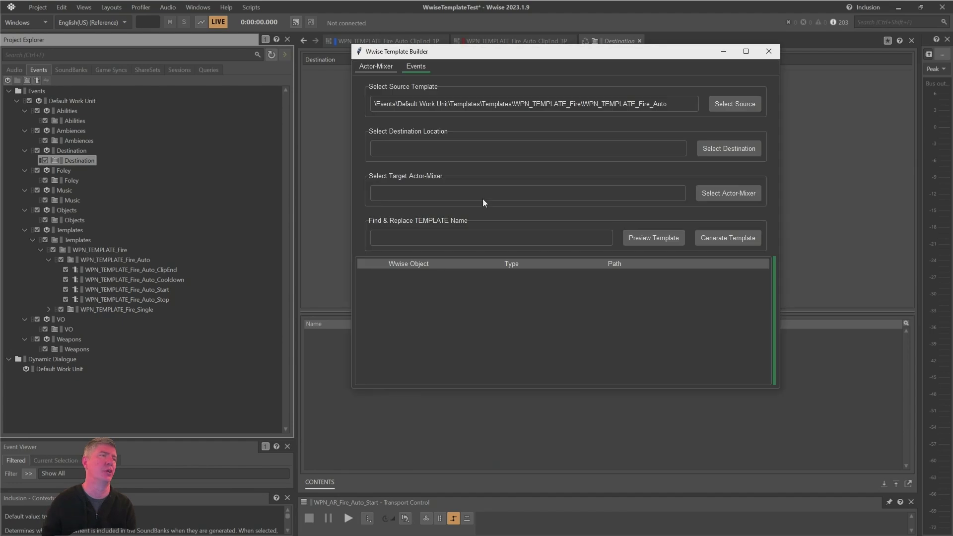
click(752, 149)
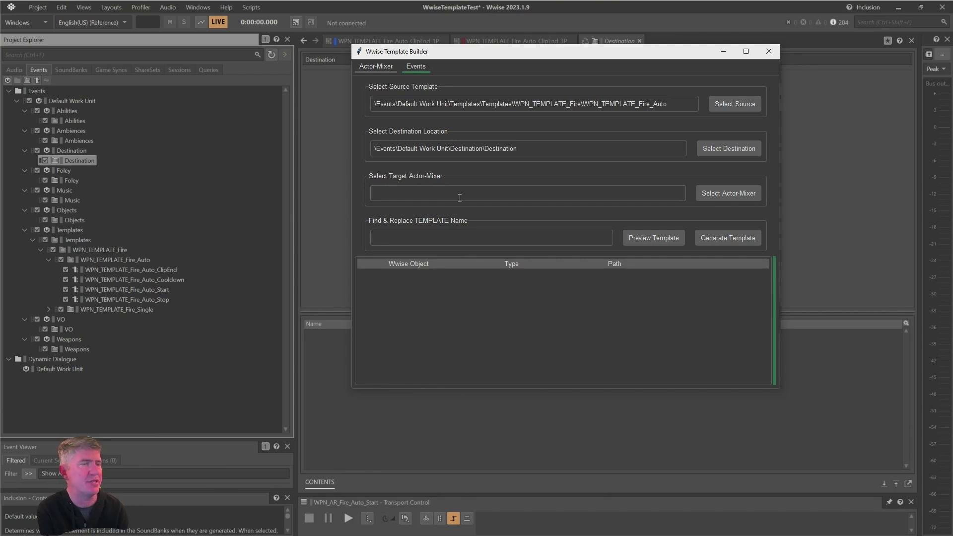
- Assign WPN_AR_Fire_Auto from the Actor-Mixer Hierarchy's Destination folder as the target actor-mixer for the events
click(14, 69)
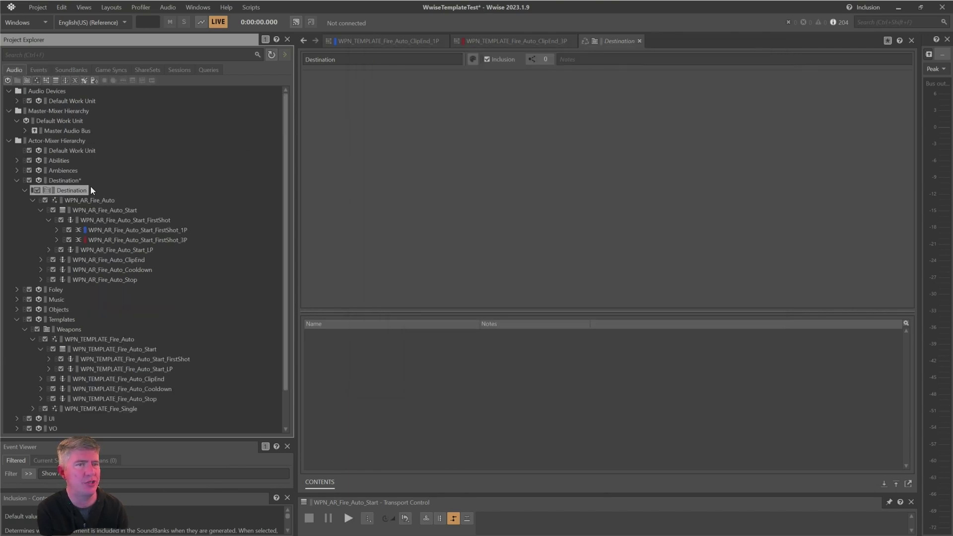
click(84, 196)
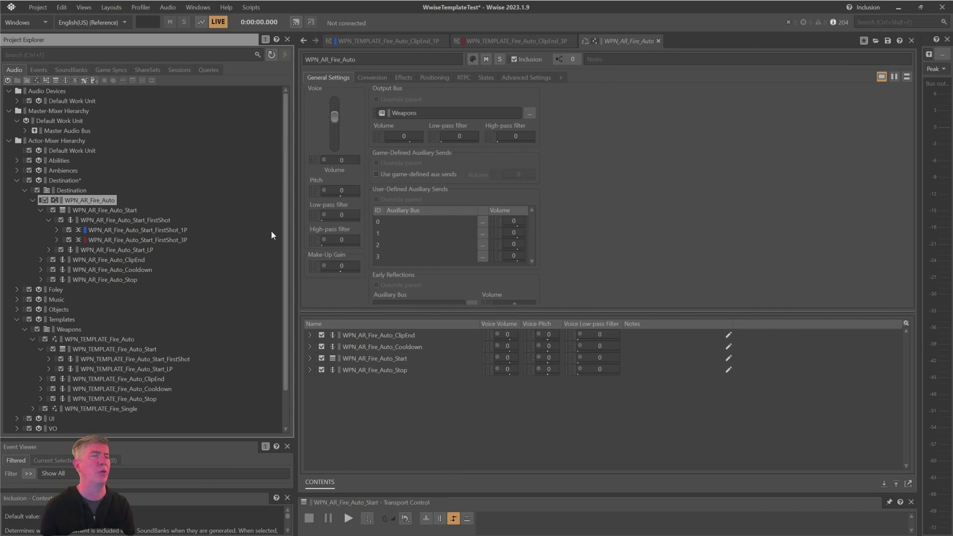
key(alt+Tab)
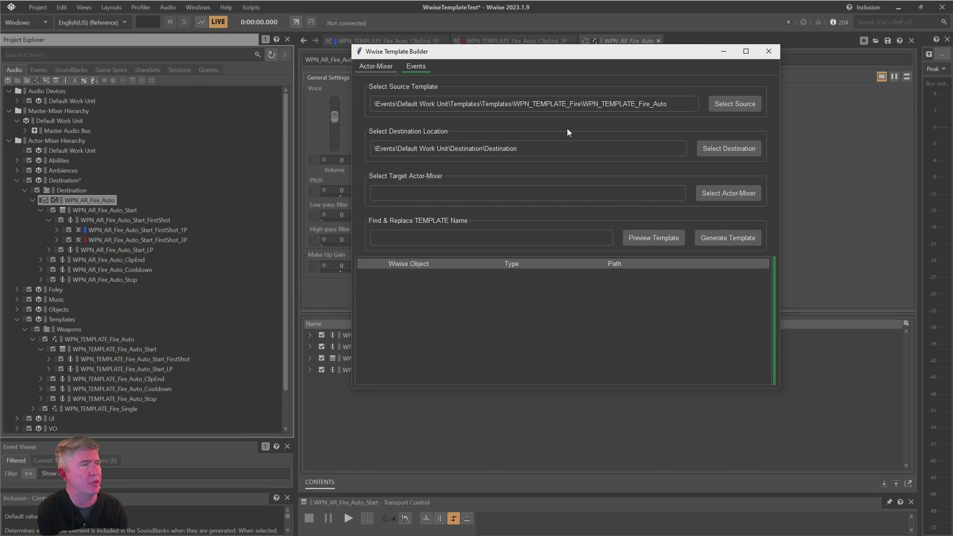
click(738, 194)
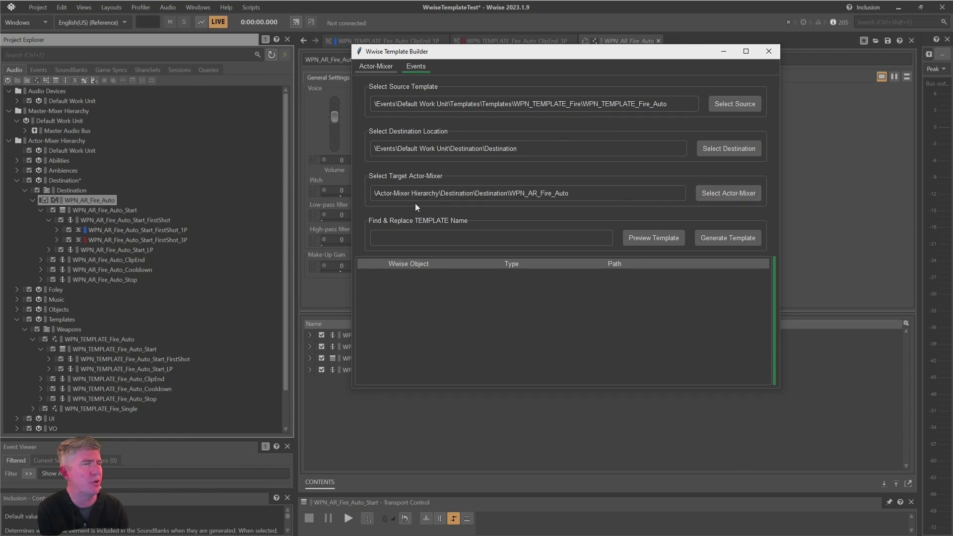
- Enter AR as the replacement for the TEMPLATE name and preview the event template
click(449, 236)
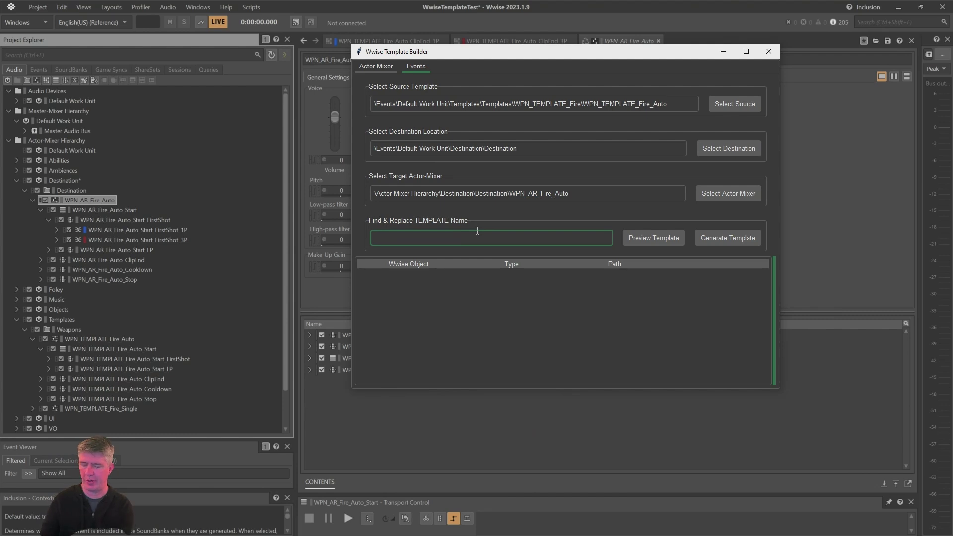
text(AR)
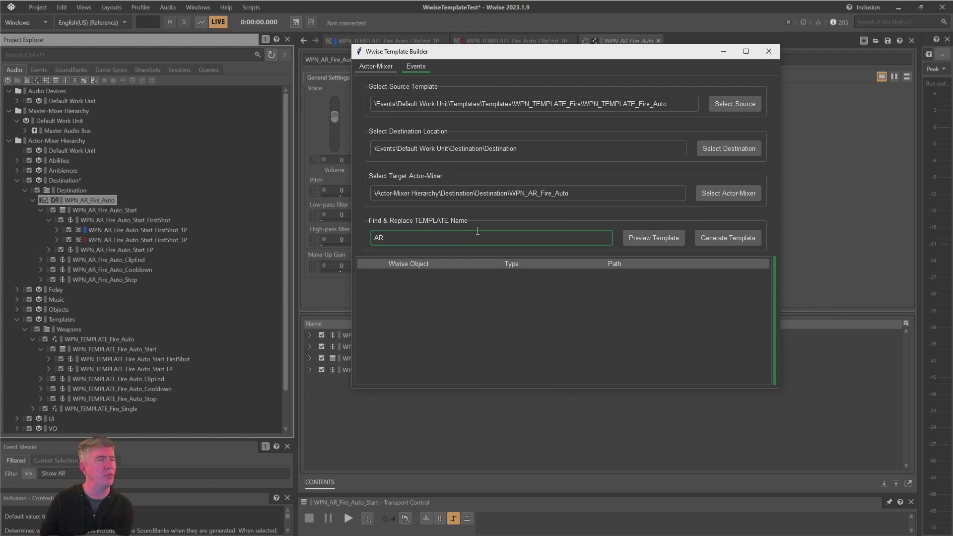
click(632, 240)
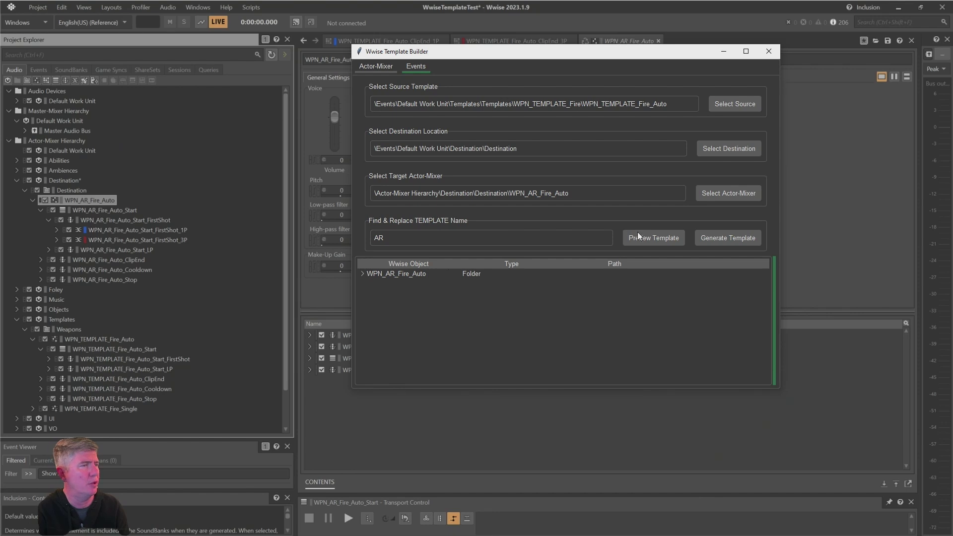
- Expand WPN_AR_Fire_Auto in the preview and examine its events and the actions under ClipEnd and Stop
click(362, 274)
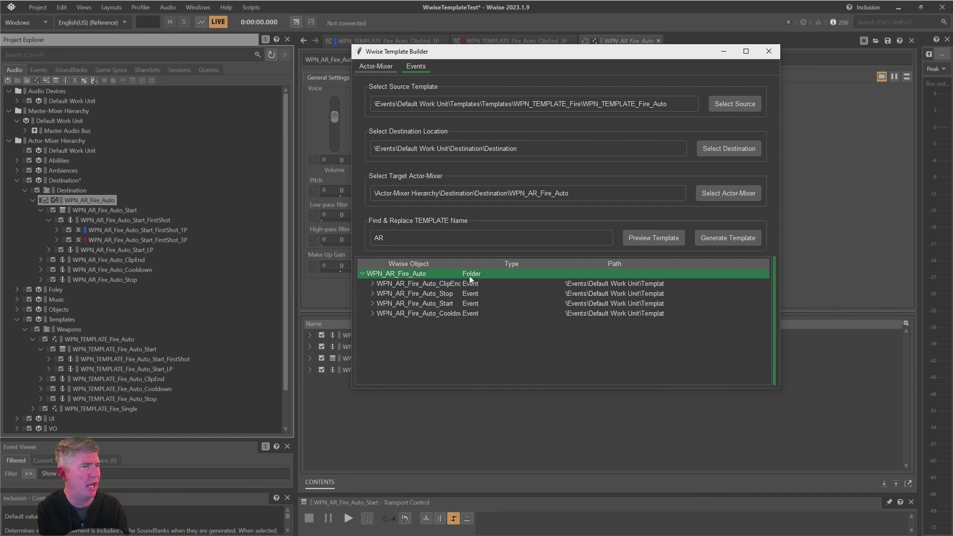
drag(462, 264, 518, 259)
click(381, 284)
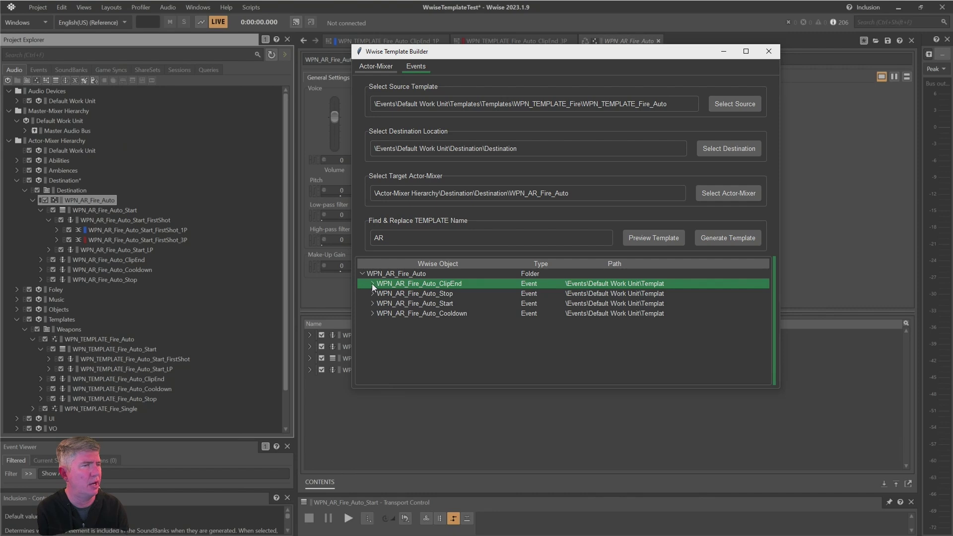
click(371, 284)
click(409, 304)
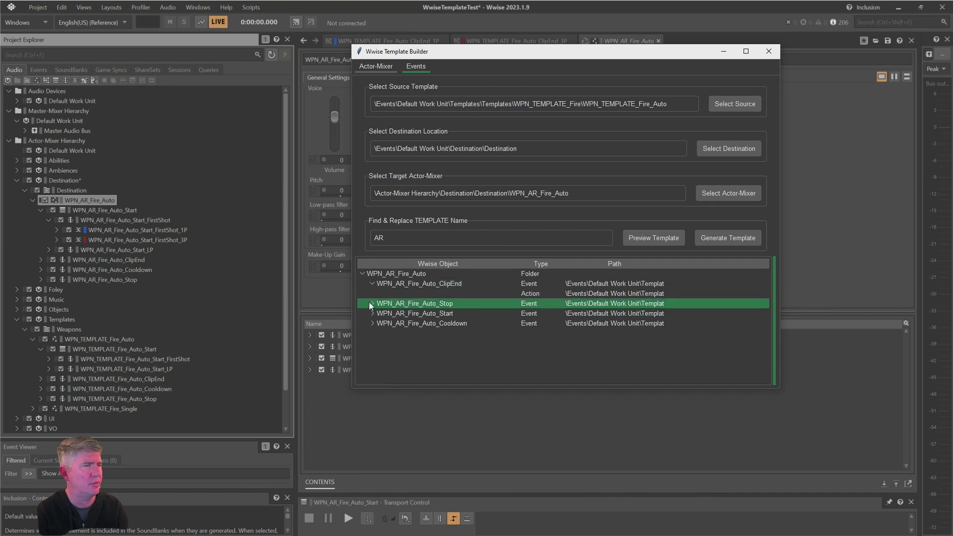
click(371, 303)
click(530, 292)
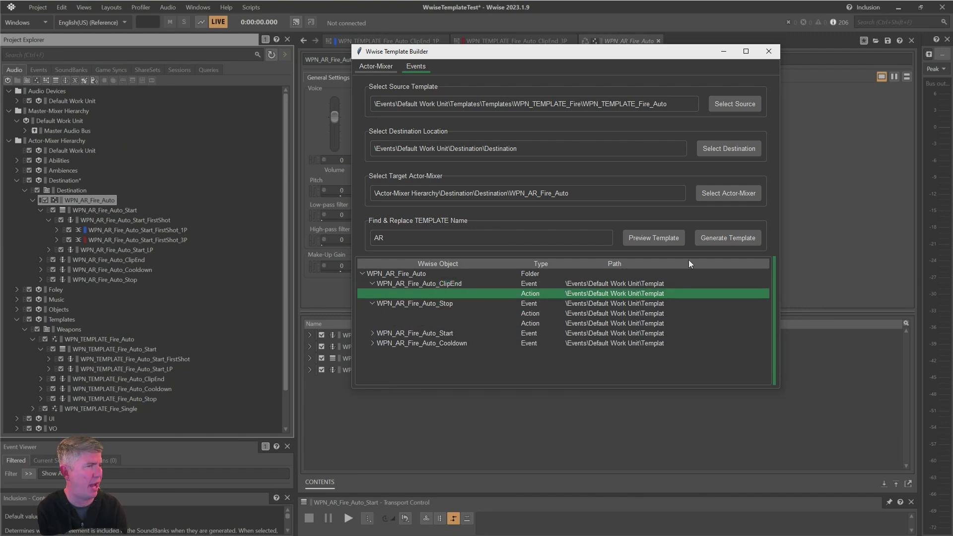
- Widen the preview's Path column to read the full event paths, and generate the event template
drag(665, 261, 826, 289)
click(687, 313)
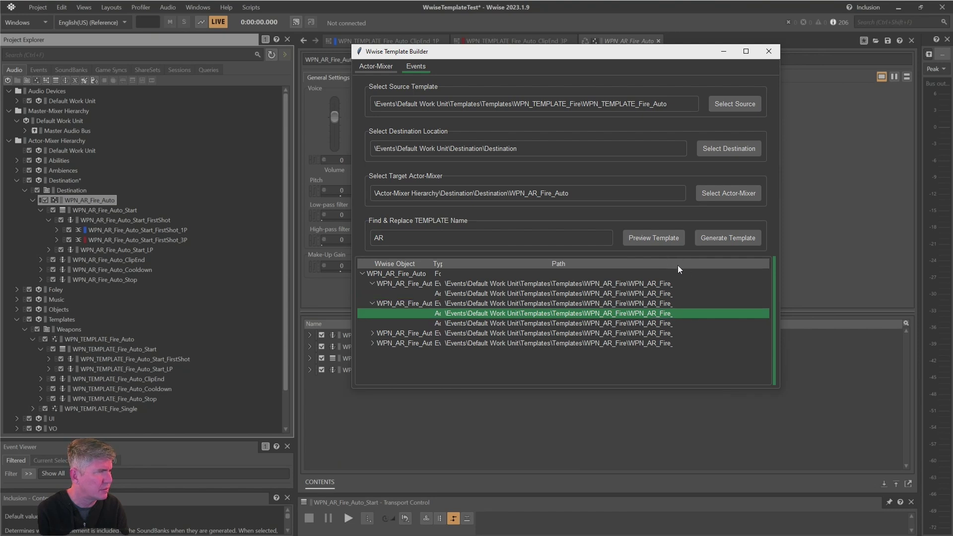
mouse_move(676, 265)
mouse_down()
mouse_move(837, 268)
mouse_move(671, 264)
mouse_move(689, 263)
mouse_up()
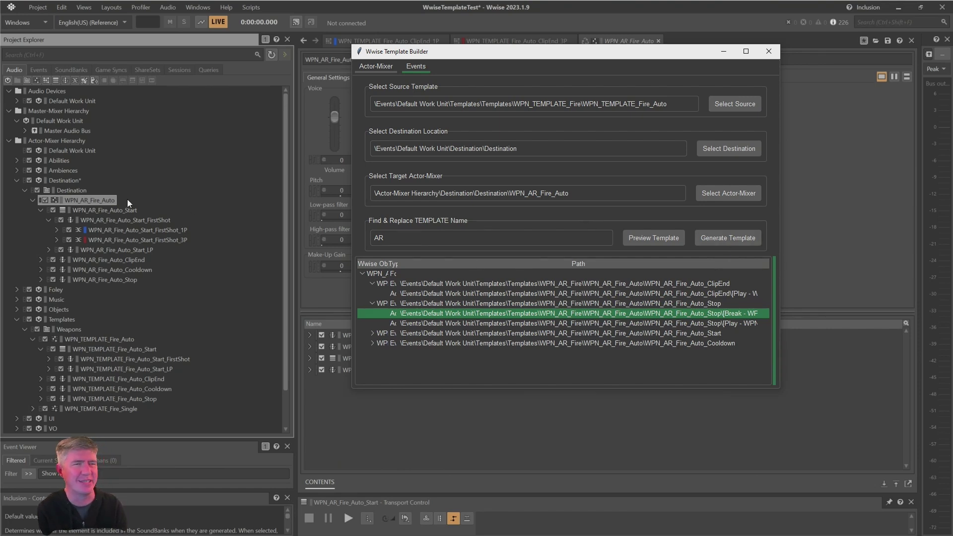
- Expand the generated WPN_AR_Fire_Auto events folder in Destination and check the target of the WPN_AR_Fire_Auto_ClipEnd event
click(36, 71)
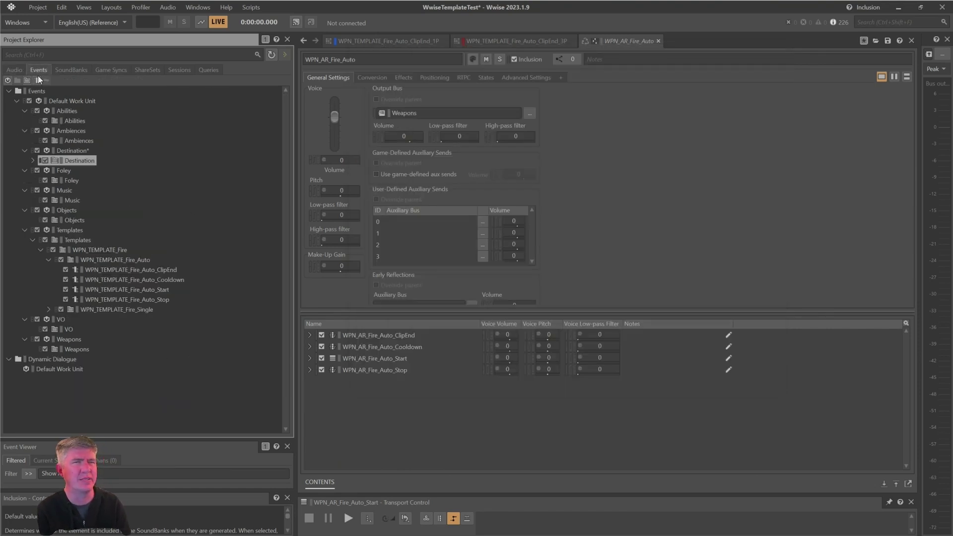
click(33, 161)
click(67, 171)
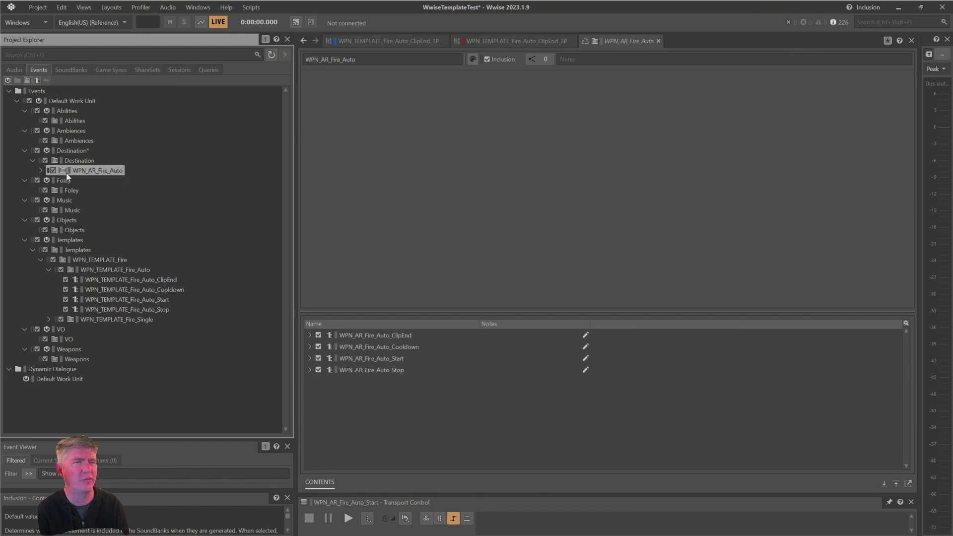
click(41, 170)
click(129, 182)
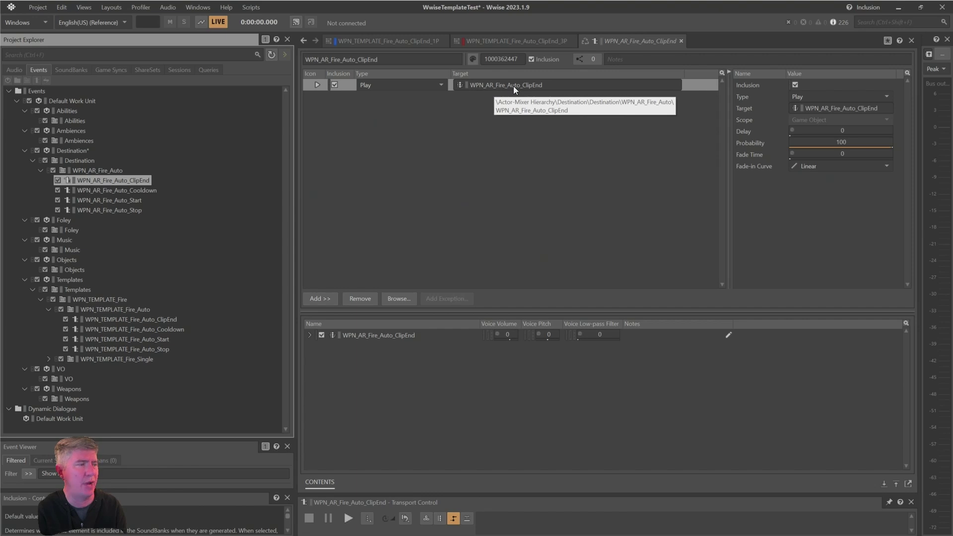
- Review the Template Builder's Actor-Mixer setup, and compare the generated WPN_AR_Fire_Auto structure in the Wwise actor-mixer hierarchy with its events
click(554, 176)
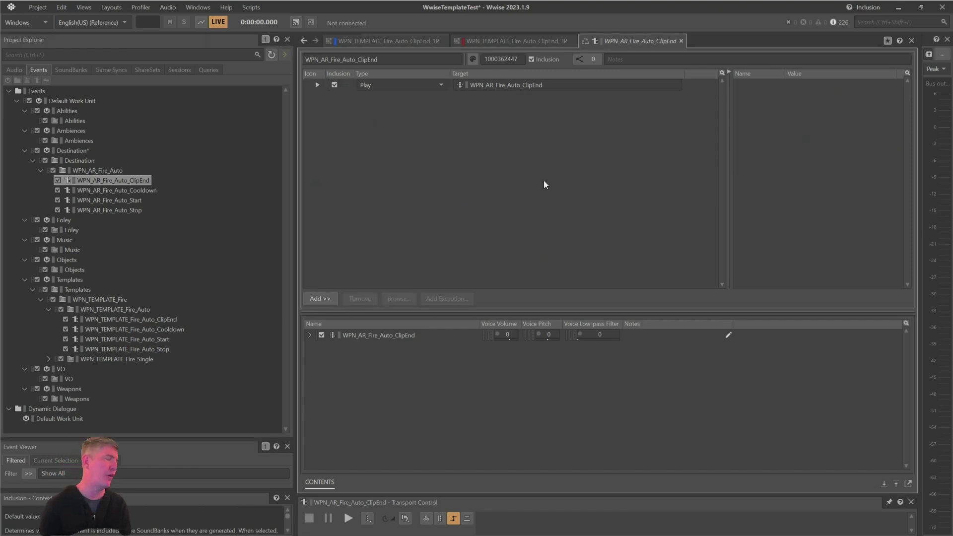
key(alt+Tab)
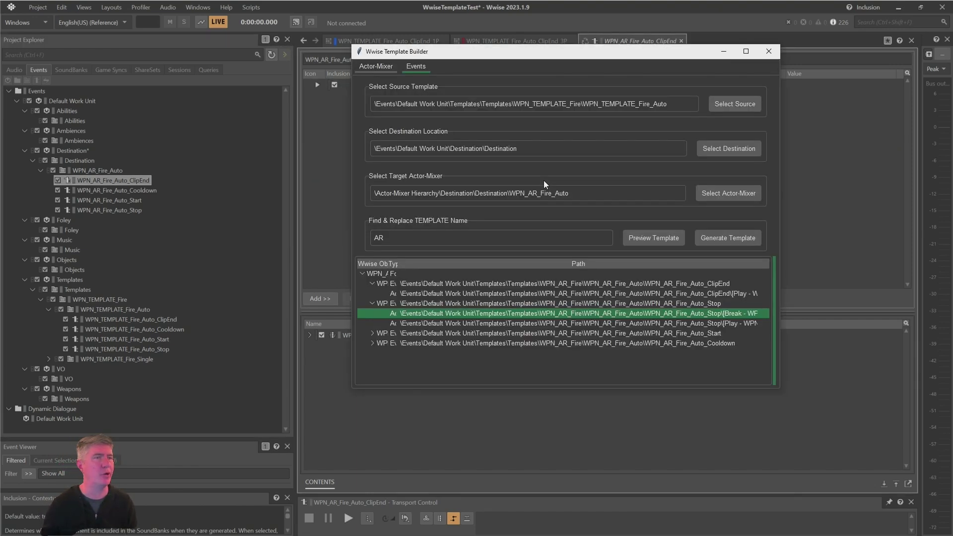
click(388, 71)
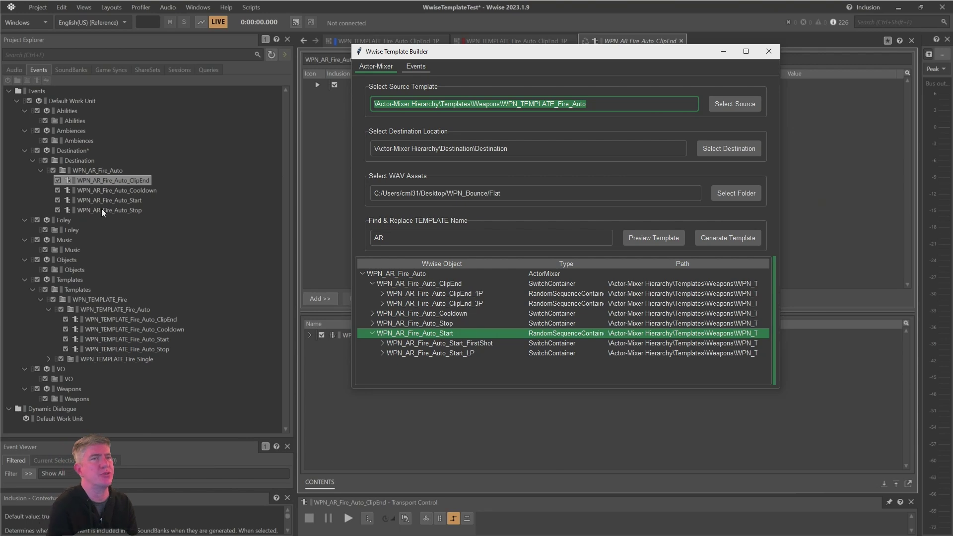
click(14, 70)
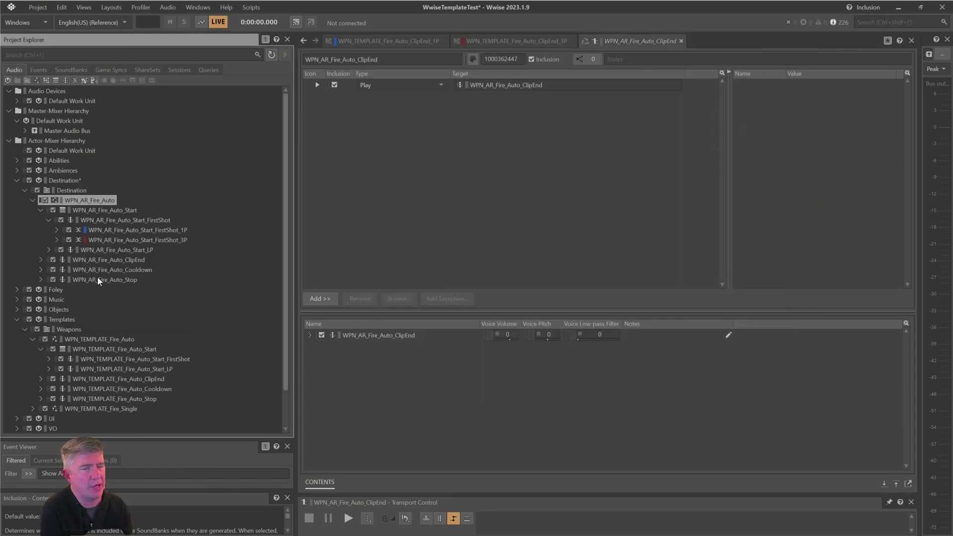
click(40, 70)
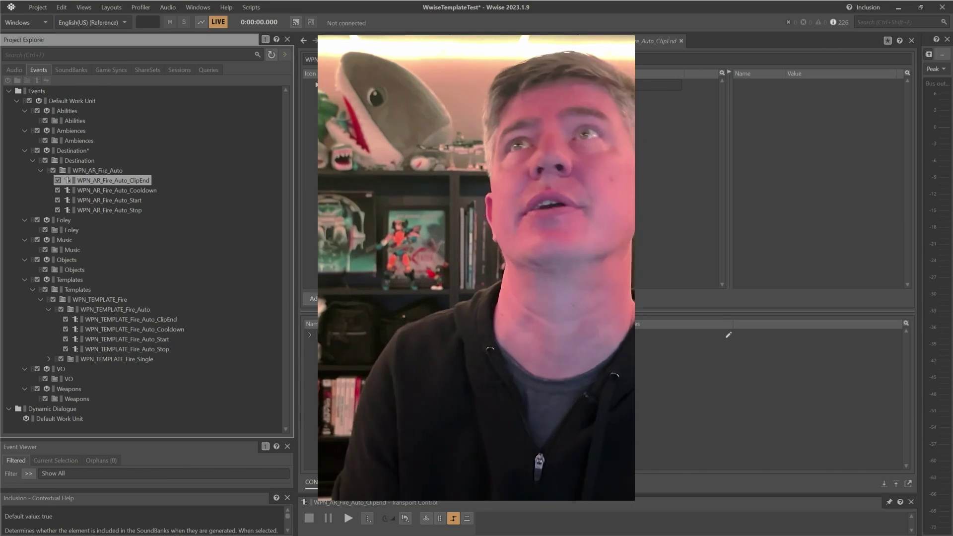
- Switch to the browser, open the WwiseTemplateBuilder repository on GitHub and go to its WwiseTemplateBuilder v0.1 release
key(alt+Tab)
double_click(784, 40)
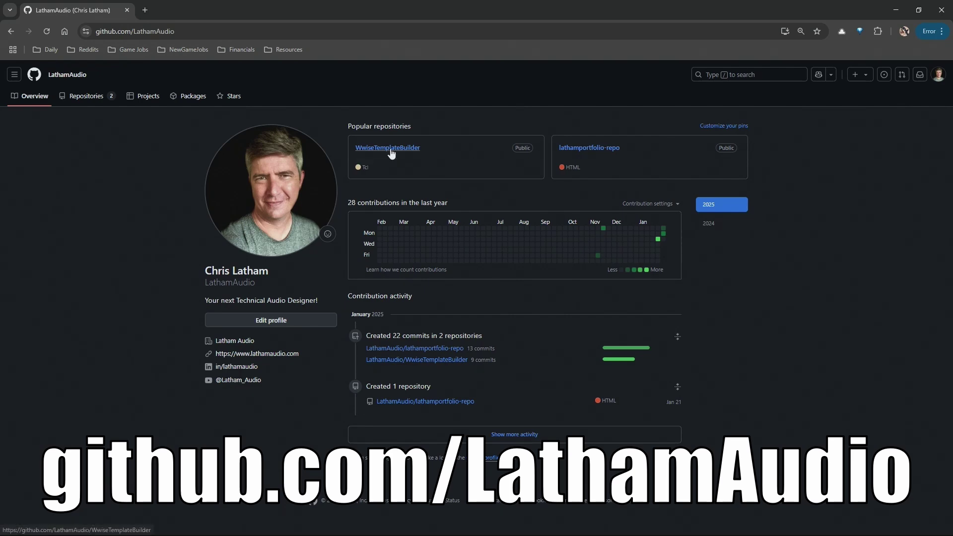
click(390, 148)
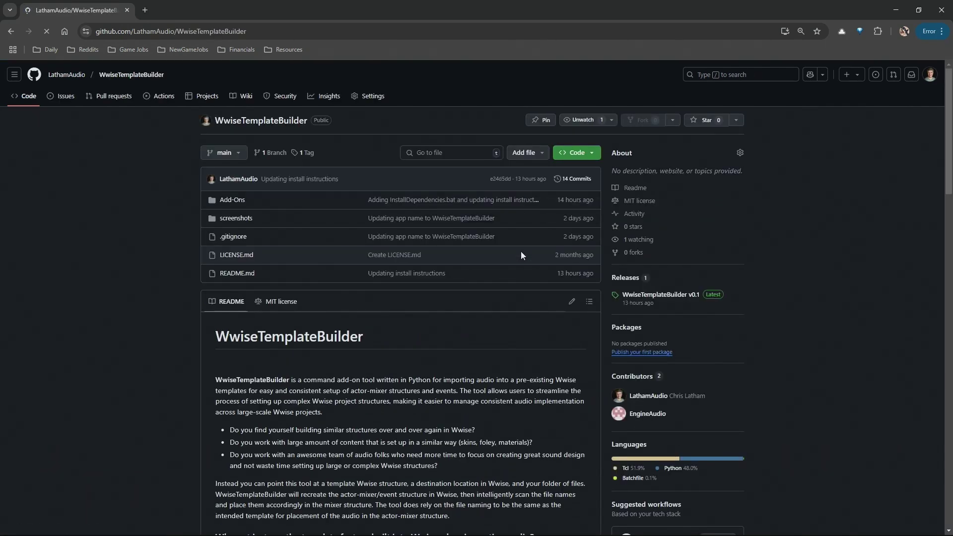
click(663, 297)
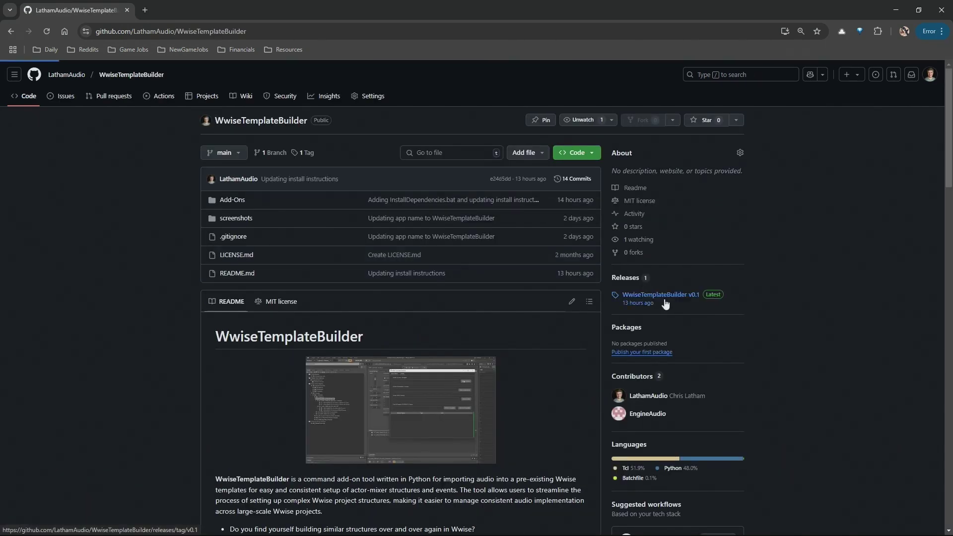